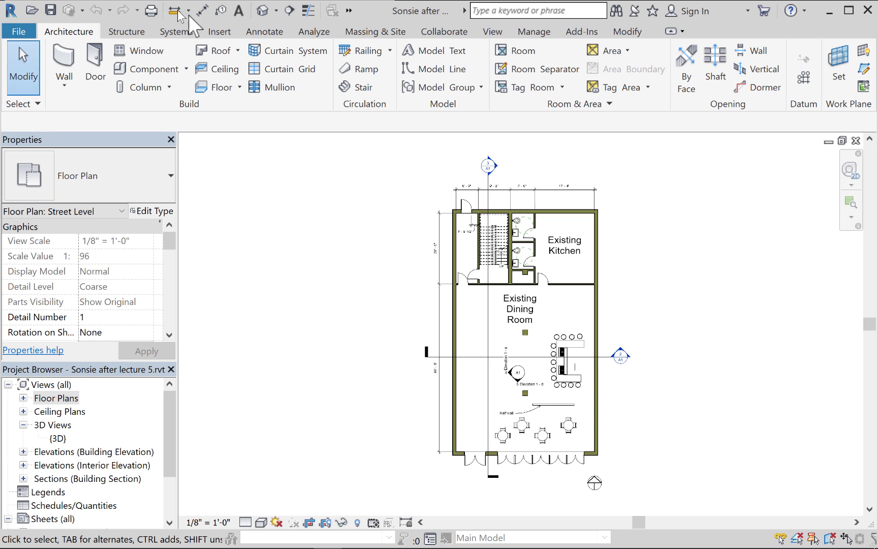
Step: Switch from the Street Level plan to the default {3D} view of the Sonsie project
click(262, 11)
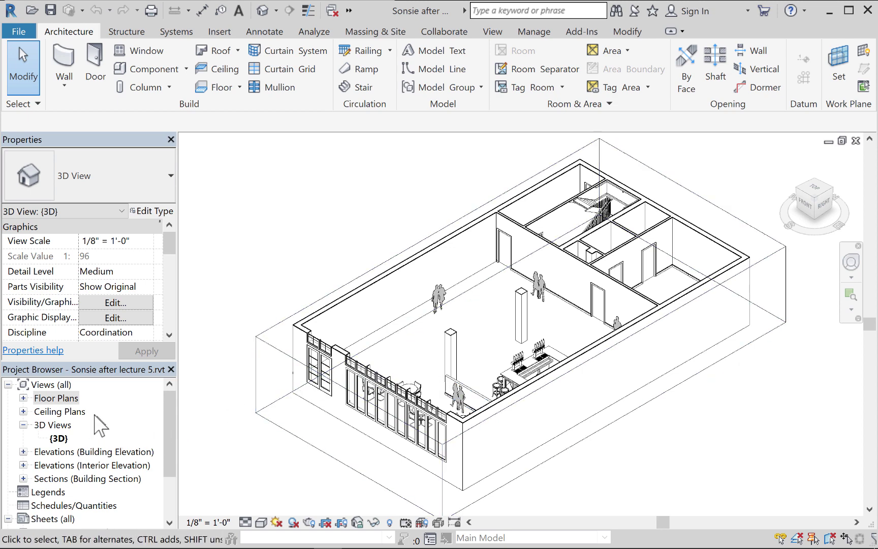
Step: Reopen the Street Level floor plan and display the 3D View dropdown choices
click(24, 399)
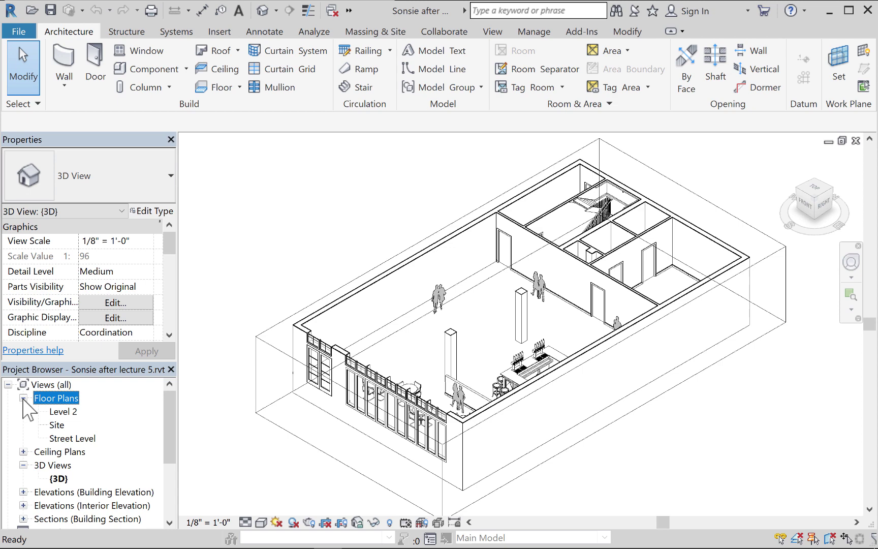
double_click(74, 439)
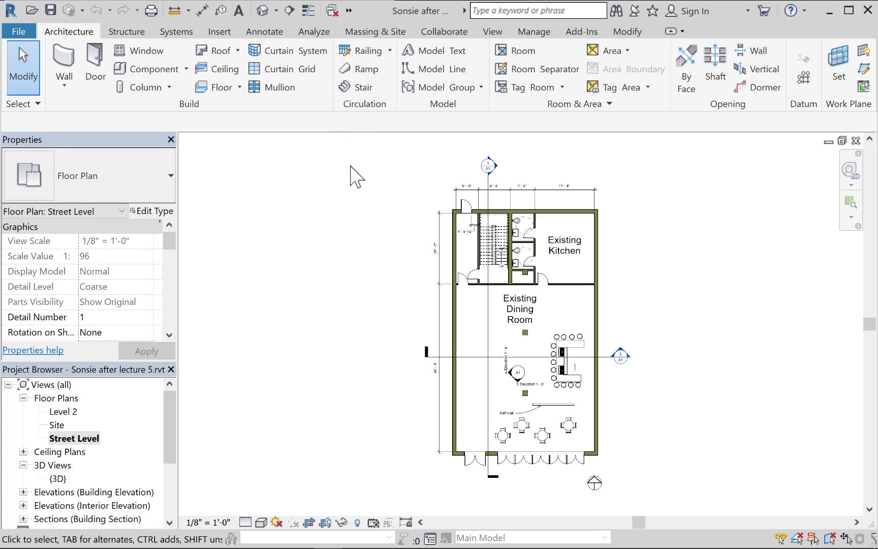
click(493, 31)
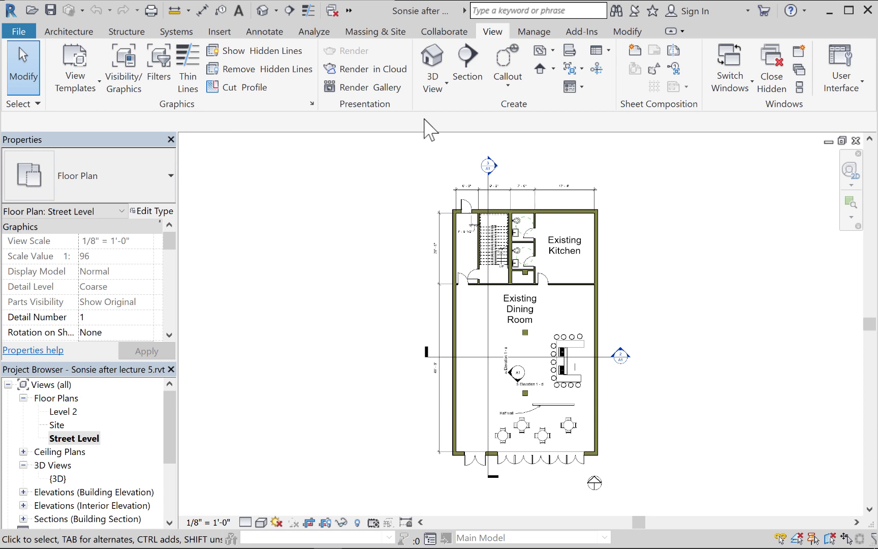
click(445, 83)
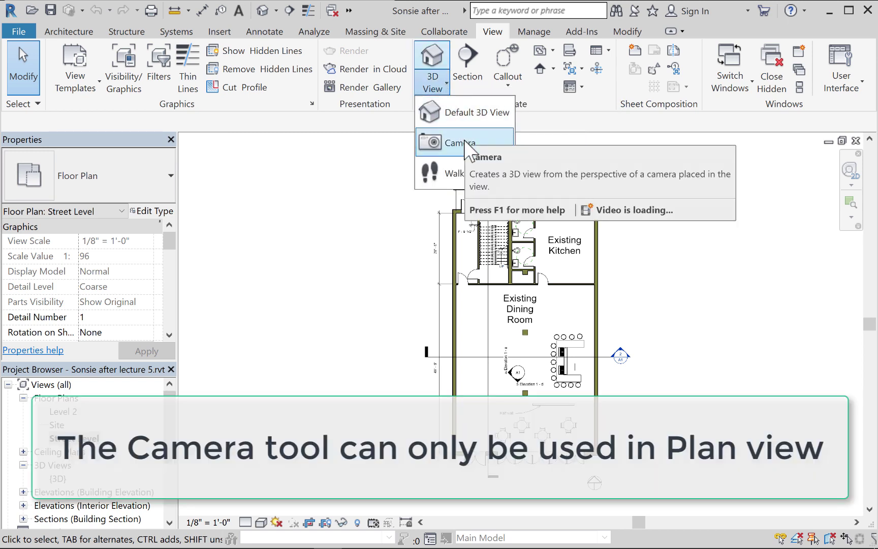
click(356, 191)
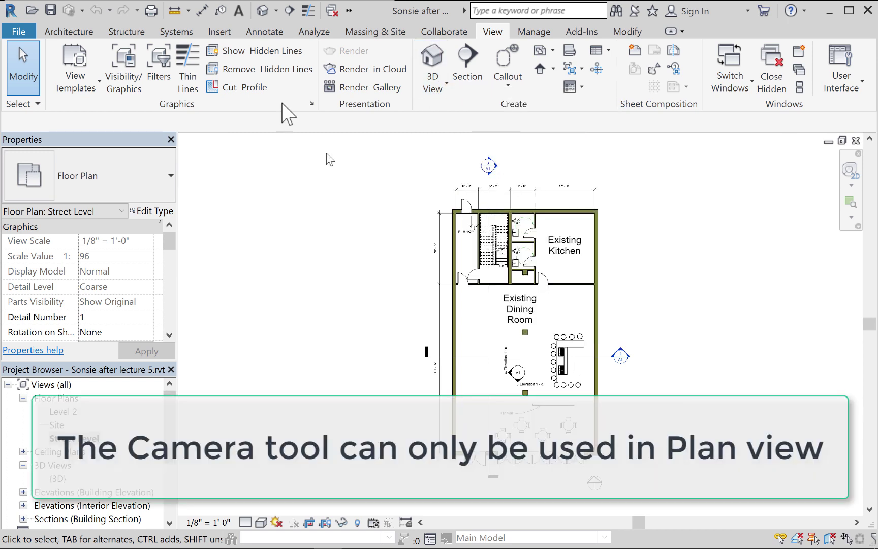
click(275, 10)
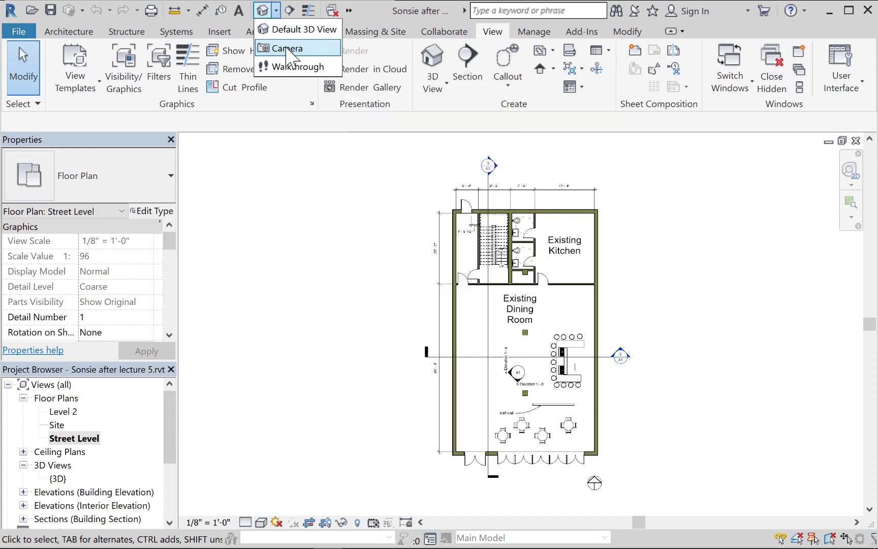
Step: Start a Camera view with its eye in the dining room's back corner near the kitchen wall
click(289, 48)
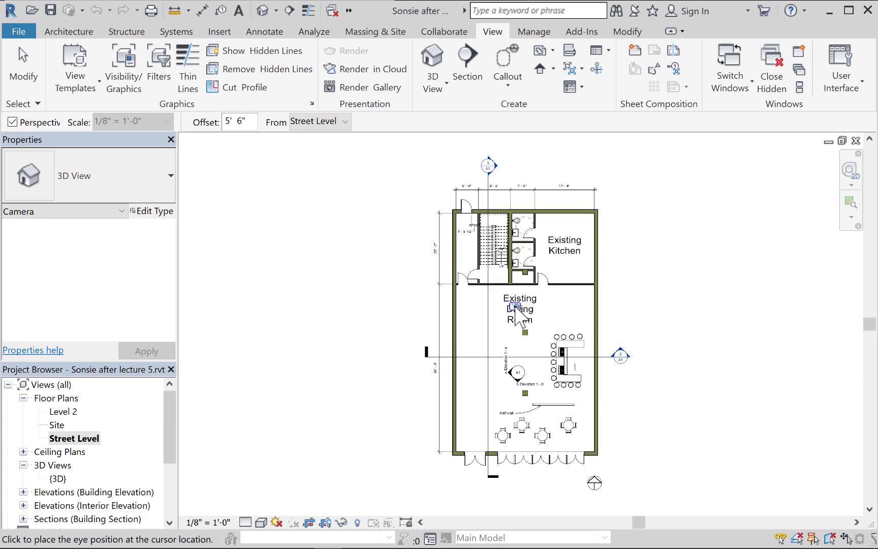
scroll(515, 330, down, 2)
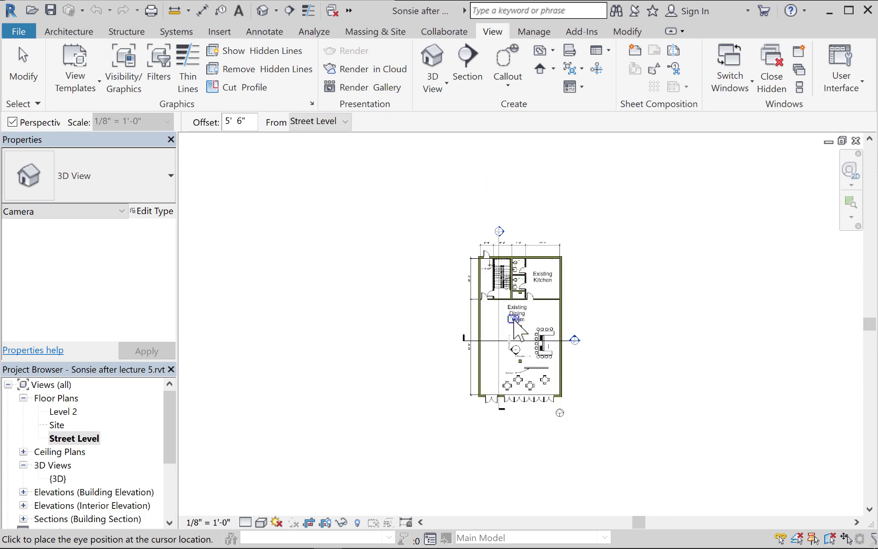
scroll(515, 329, up, 4)
middle_drag(513, 316, 498, 263)
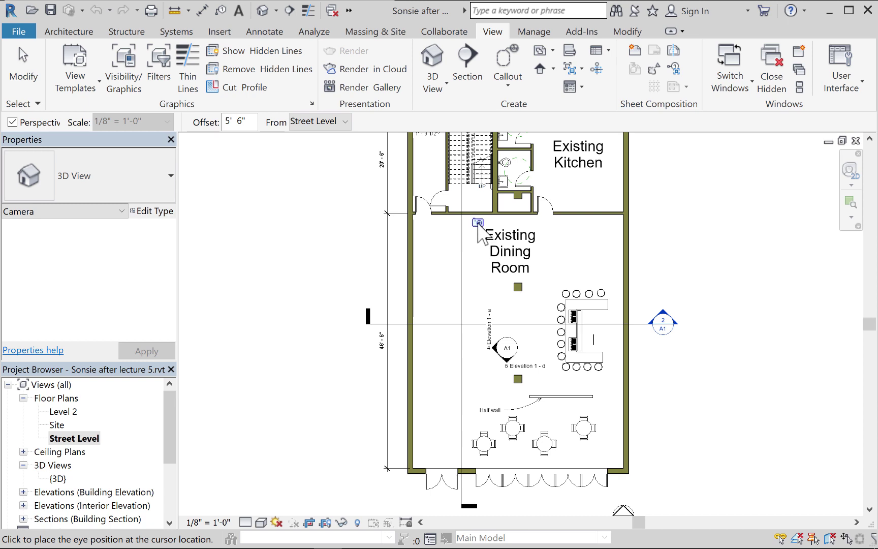
click(441, 224)
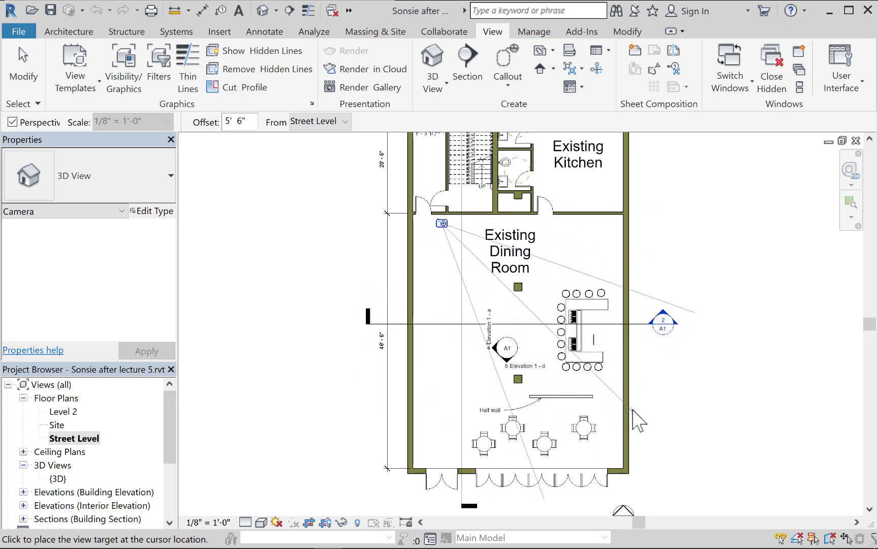
middle_drag(582, 483, 564, 415)
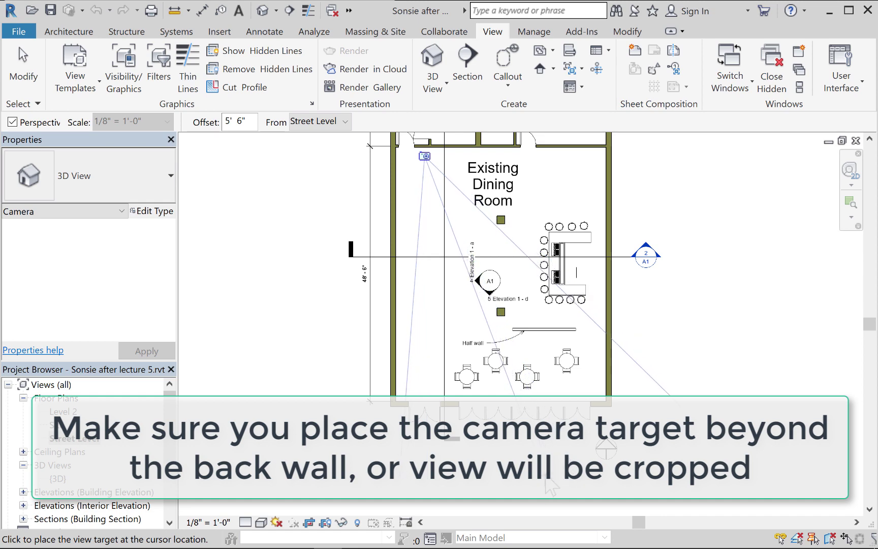
Step: Place the camera target beyond the front wall, creating perspective 3D View 1
click(545, 453)
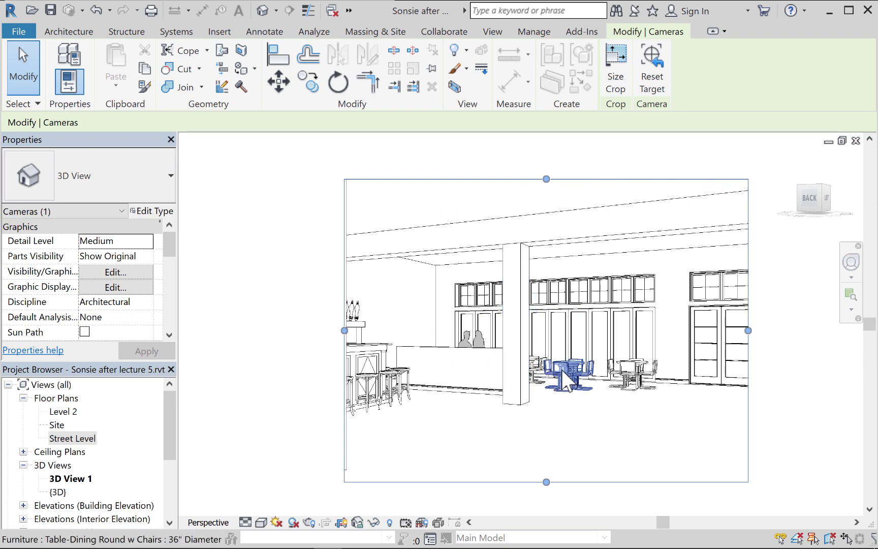
middle_drag(549, 361, 521, 363)
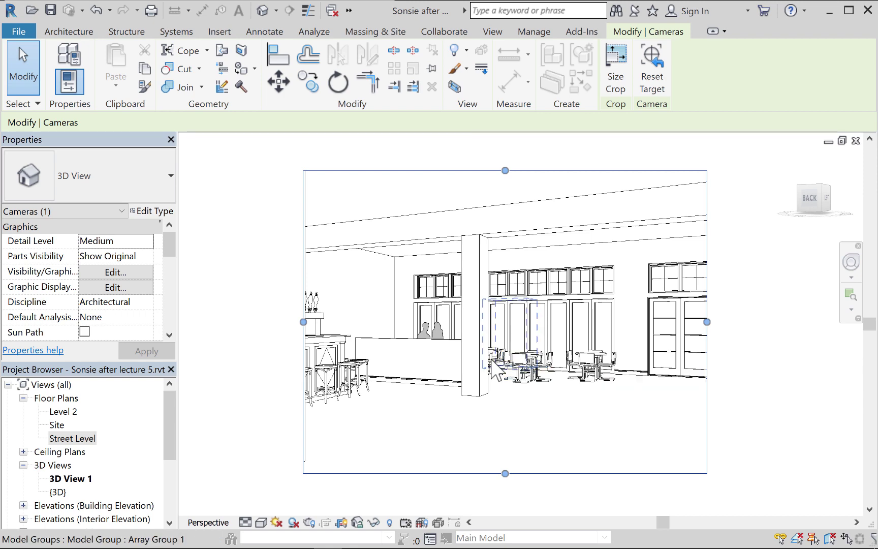
scroll(491, 363, down, 1)
scroll(492, 361, down, 1)
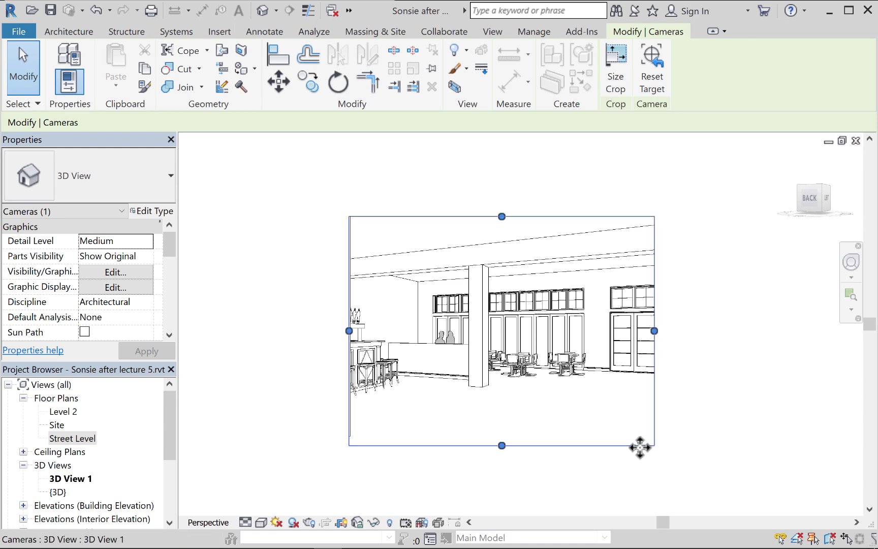
Step: Drag the crop's left and right edges outward into a wide panorama of bar and windows
drag(654, 330, 764, 331)
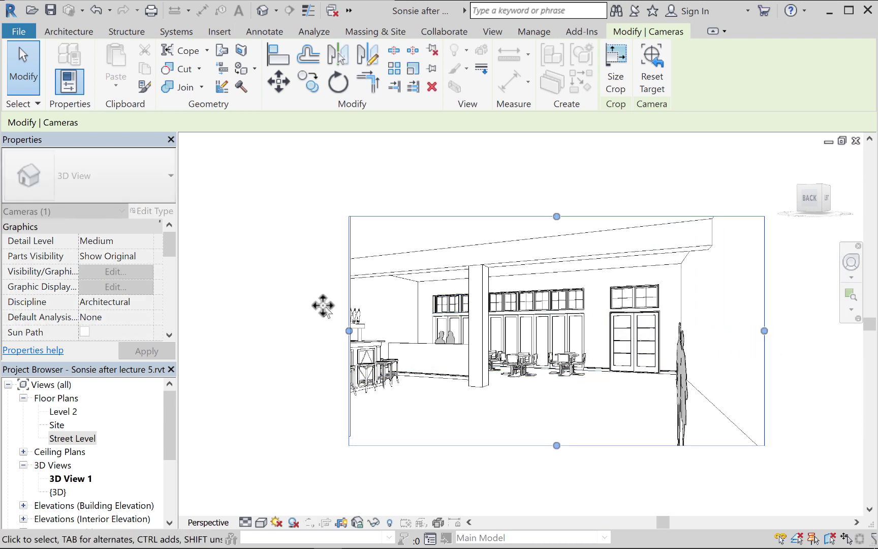
drag(349, 331, 205, 330)
middle_drag(287, 381, 690, 375)
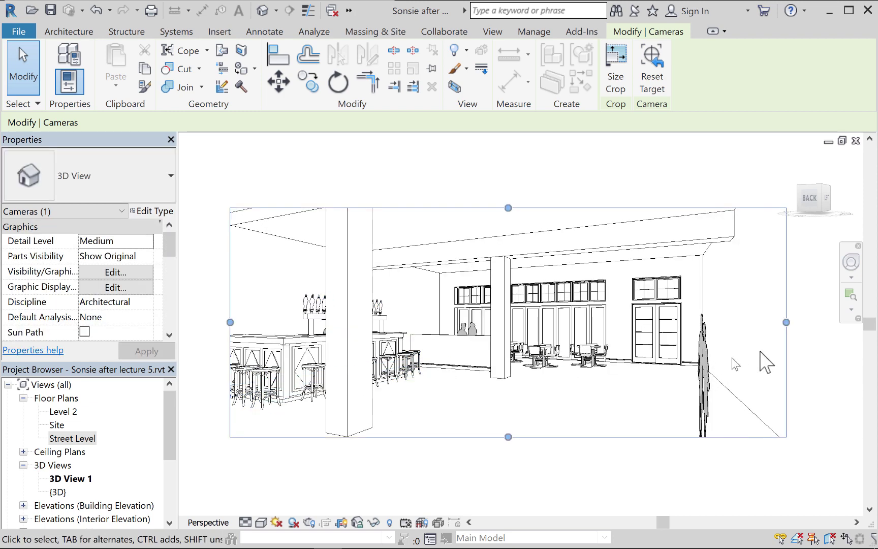
drag(786, 322, 758, 316)
drag(223, 323, 189, 322)
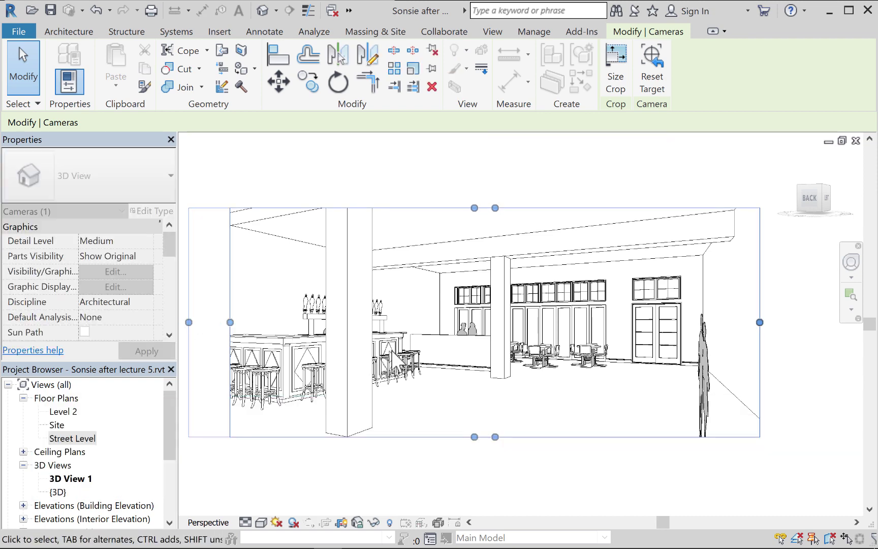
middle_drag(386, 362, 452, 378)
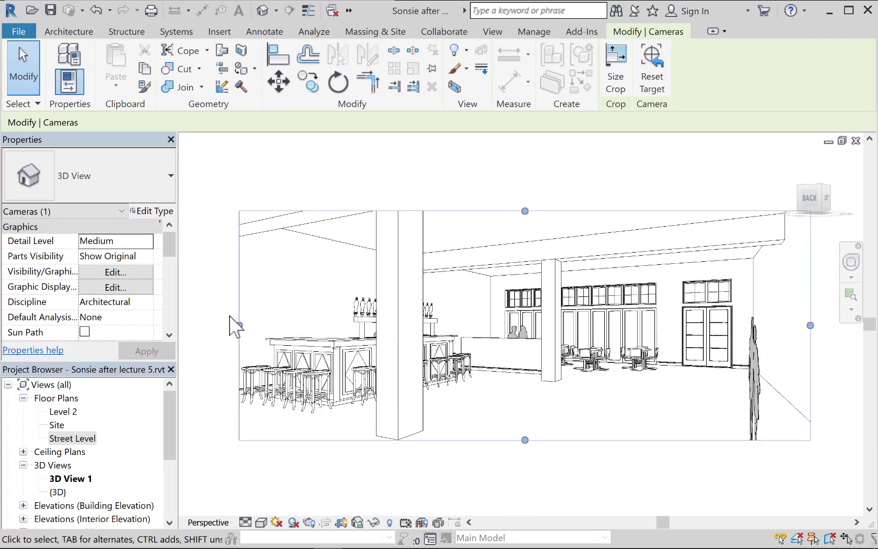
drag(239, 325, 229, 325)
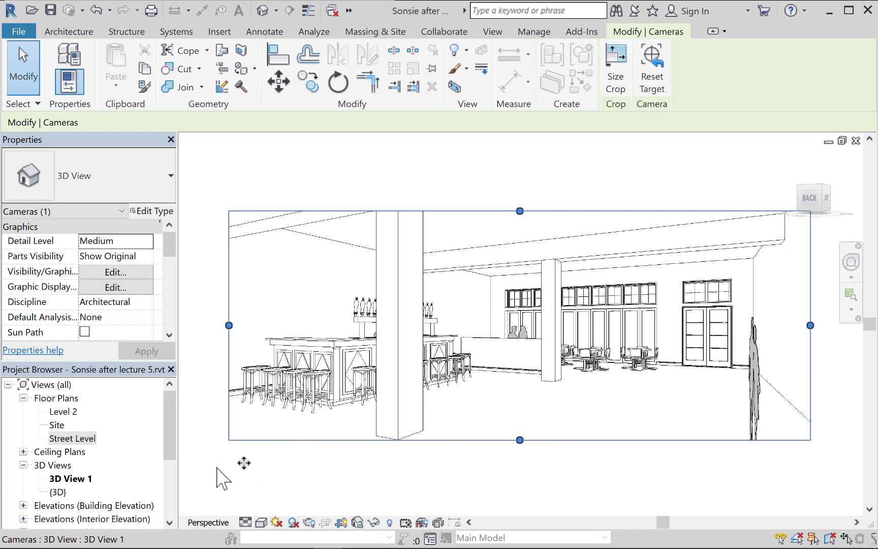
Step: On the Level 2 plan, place a camera from the back wall toward the front windows, creating 3D View 2
double_click(60, 410)
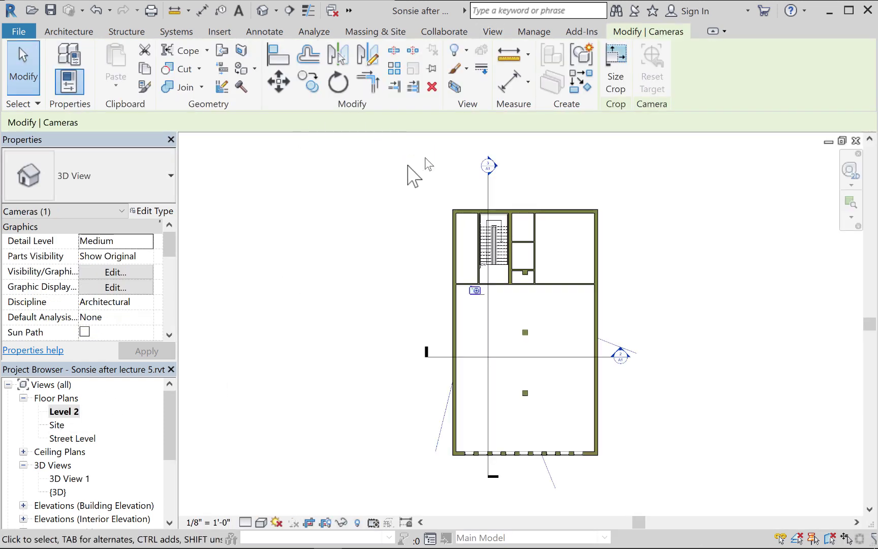
key(Escape)
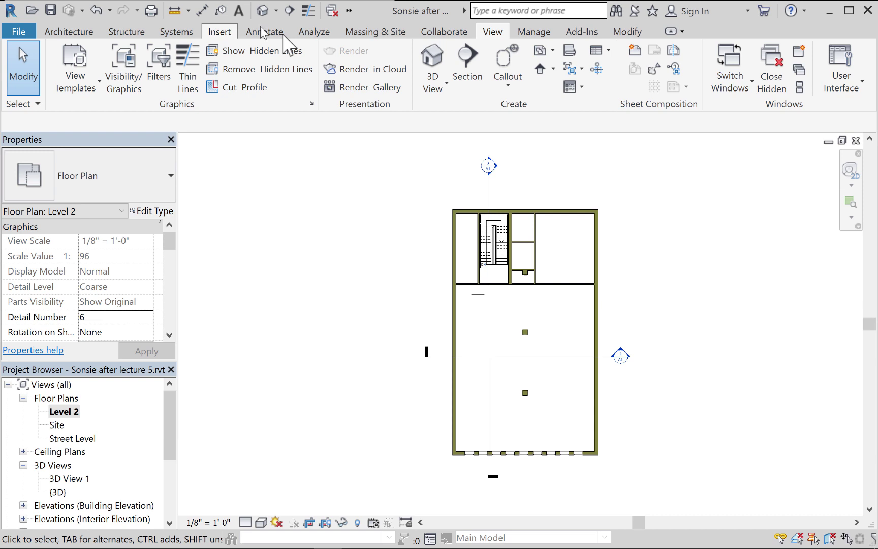
click(275, 11)
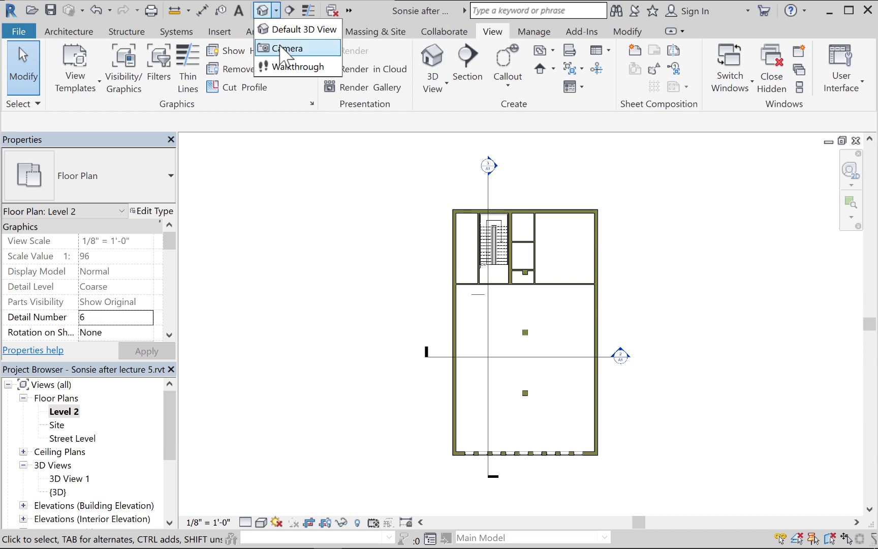
click(287, 49)
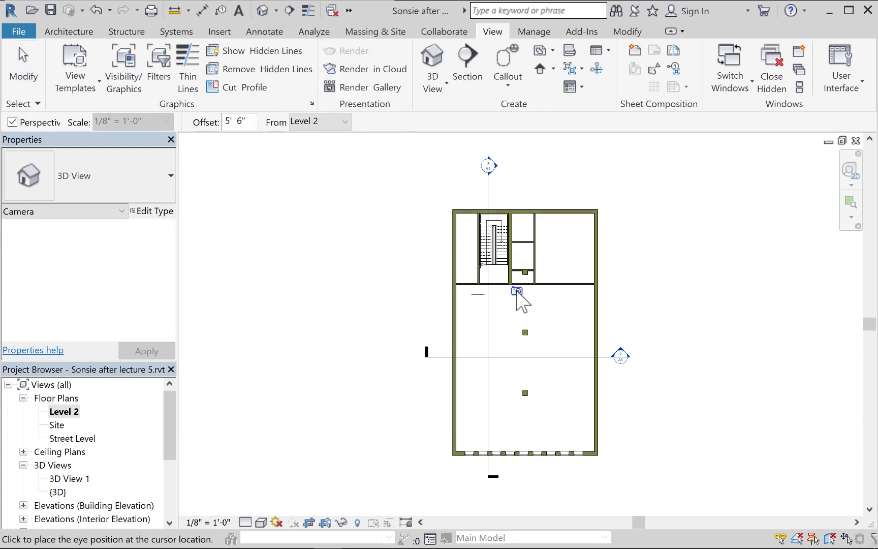
click(510, 290)
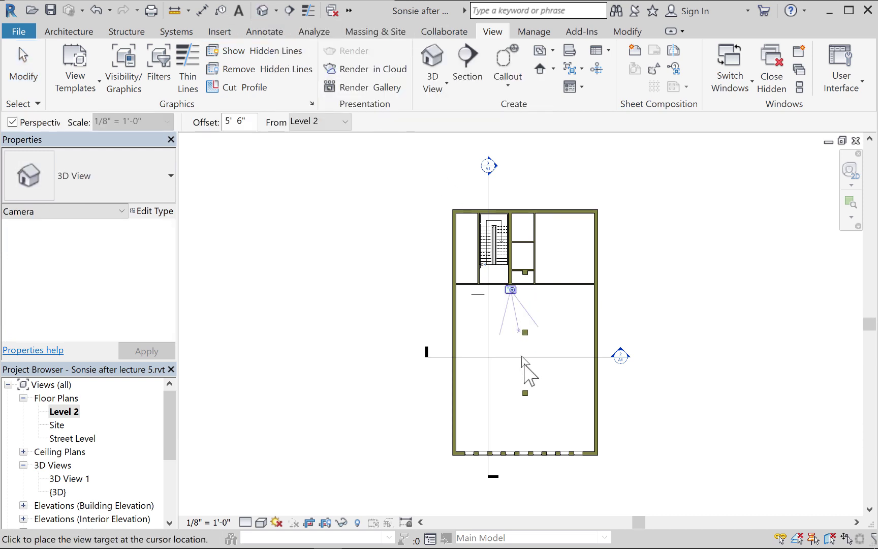
click(525, 483)
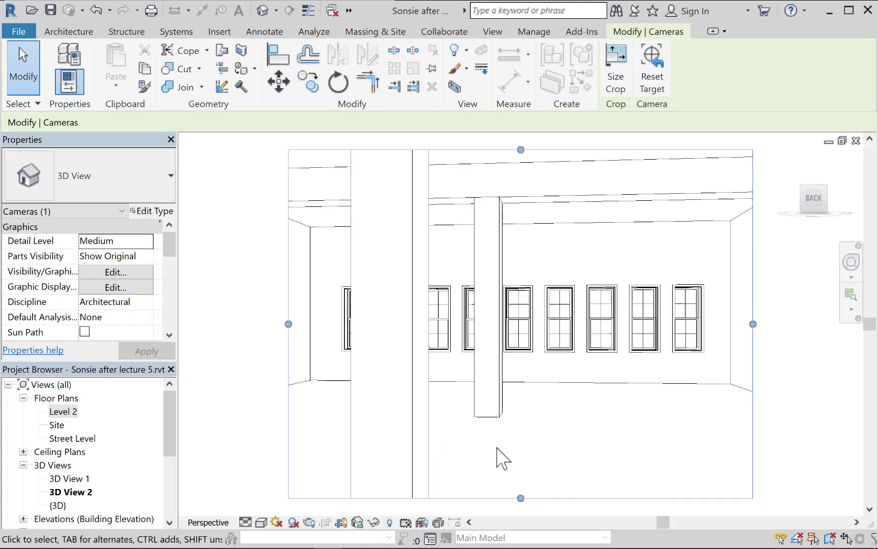
Step: Widen 3D View 2's crop region on both the left and right sides
scroll(405, 363, down, 5)
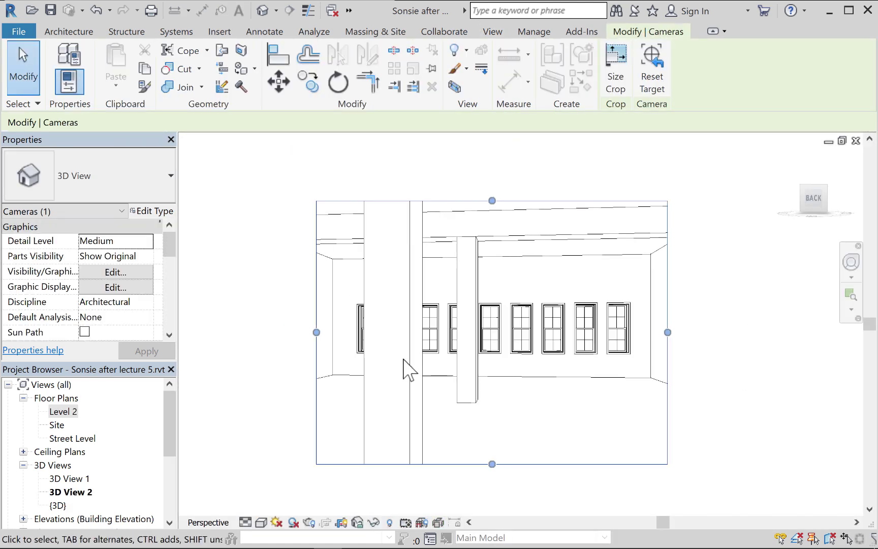
middle_drag(432, 370, 479, 369)
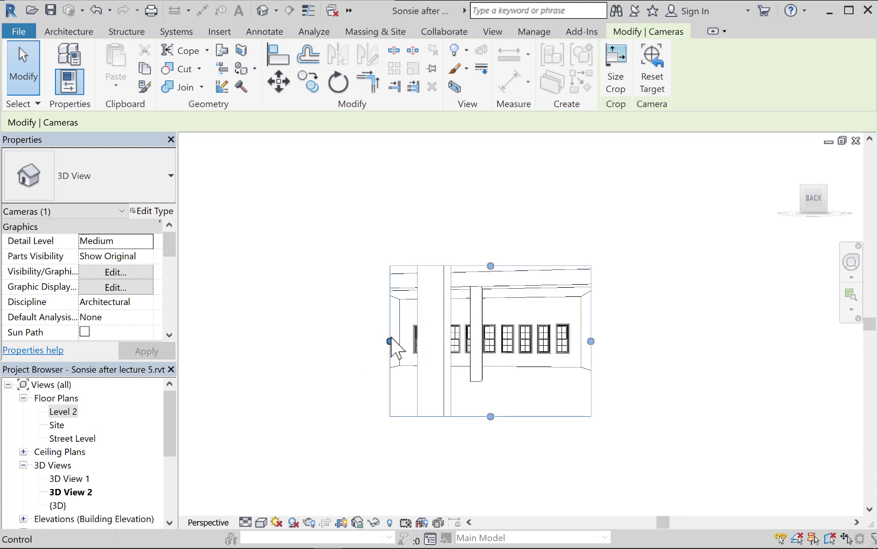
drag(390, 340, 308, 319)
drag(590, 341, 653, 347)
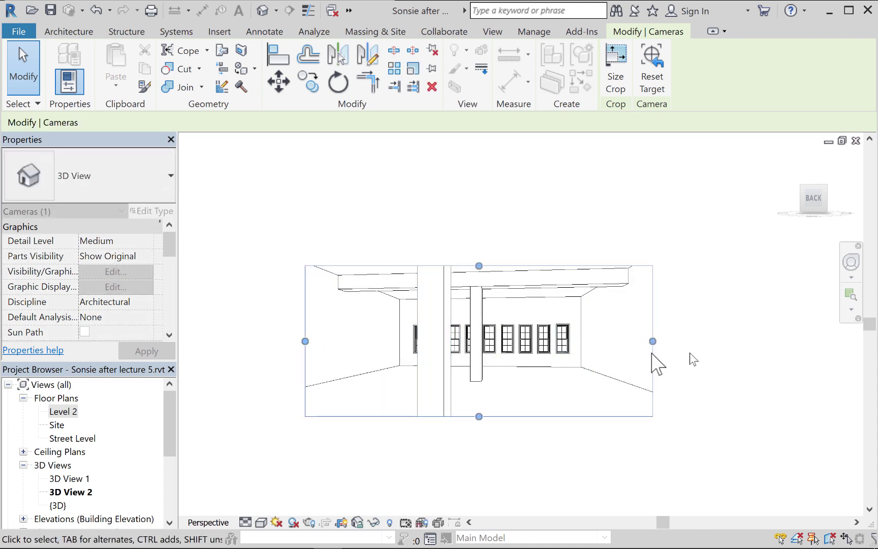
Step: Nudge the Level 2 camera slightly in plan, then open and zoom into 3D View 2
double_click(66, 412)
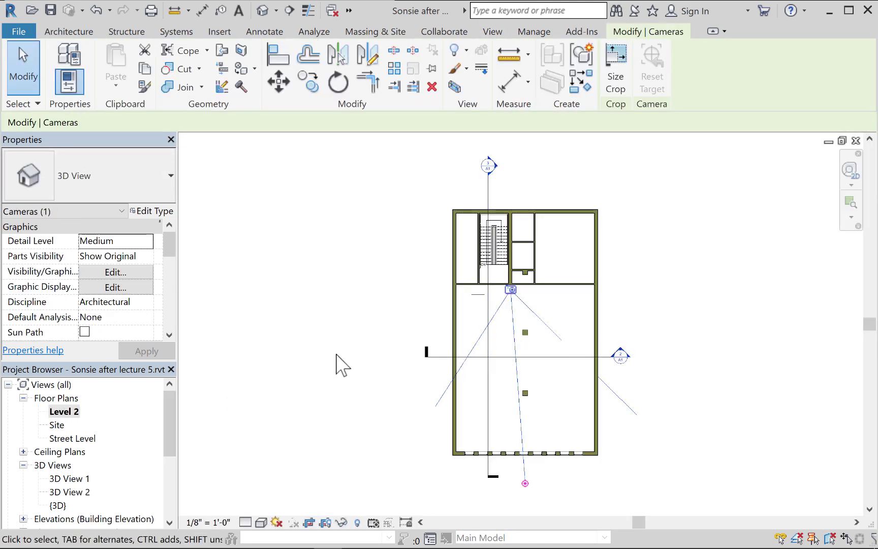
drag(512, 293, 513, 296)
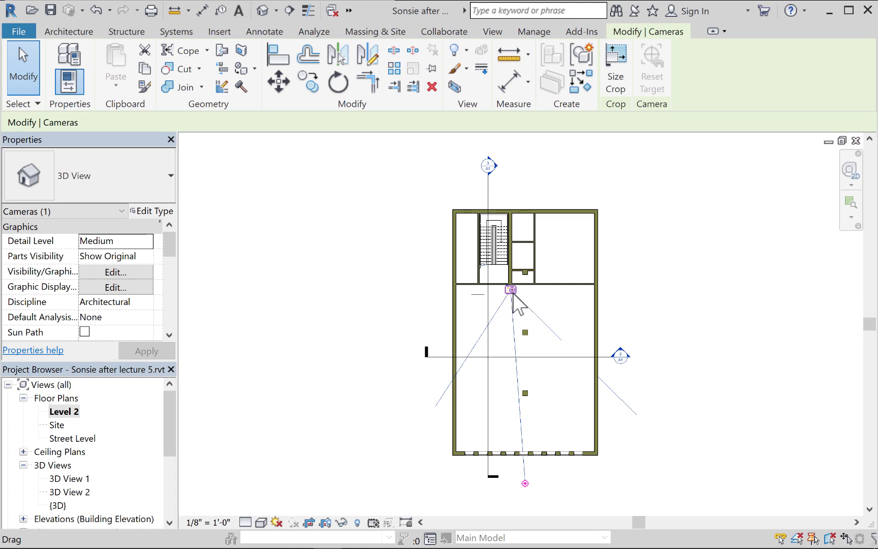
drag(511, 289, 511, 292)
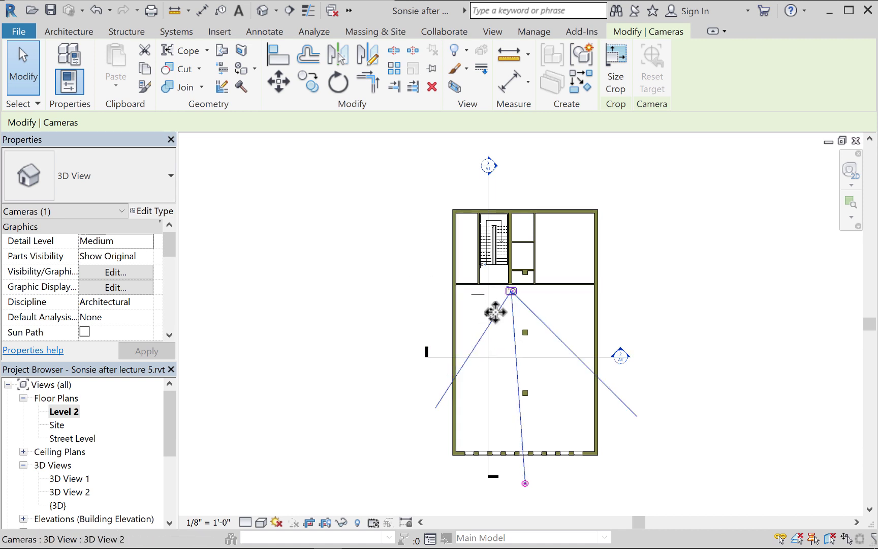
double_click(63, 493)
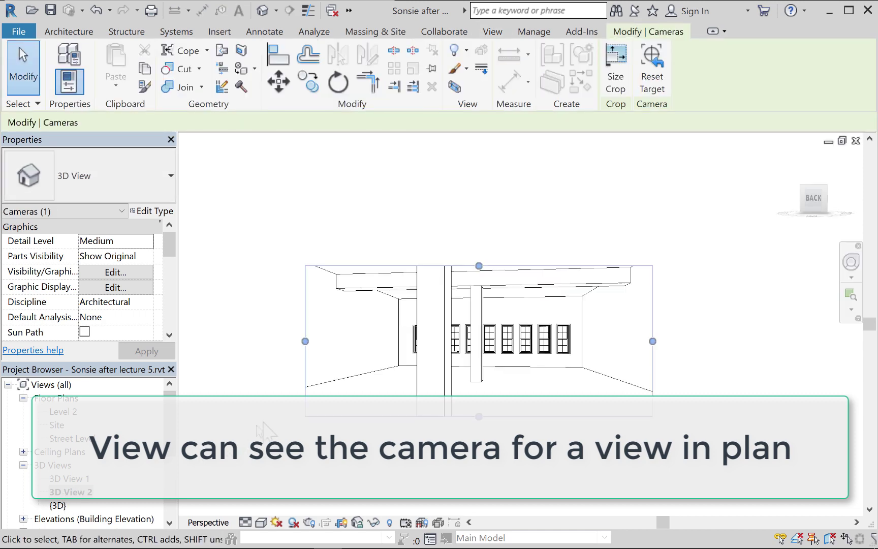
scroll(374, 388, up, 2)
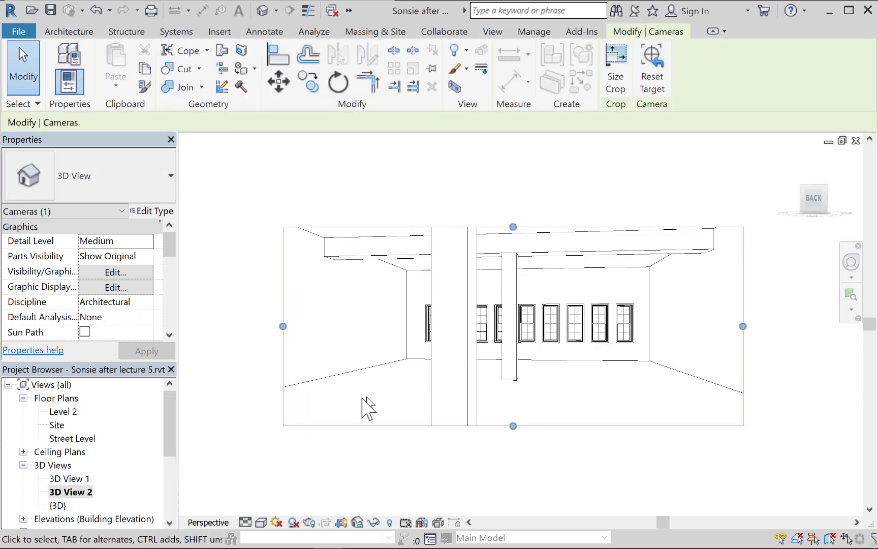
Step: Open the 3D View 1 perspective and show its Visual Style options
double_click(66, 479)
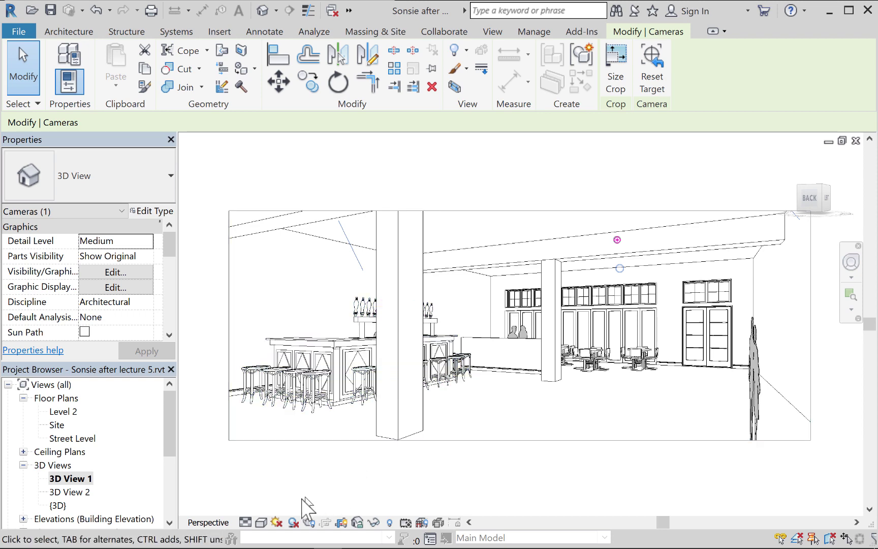
click(261, 522)
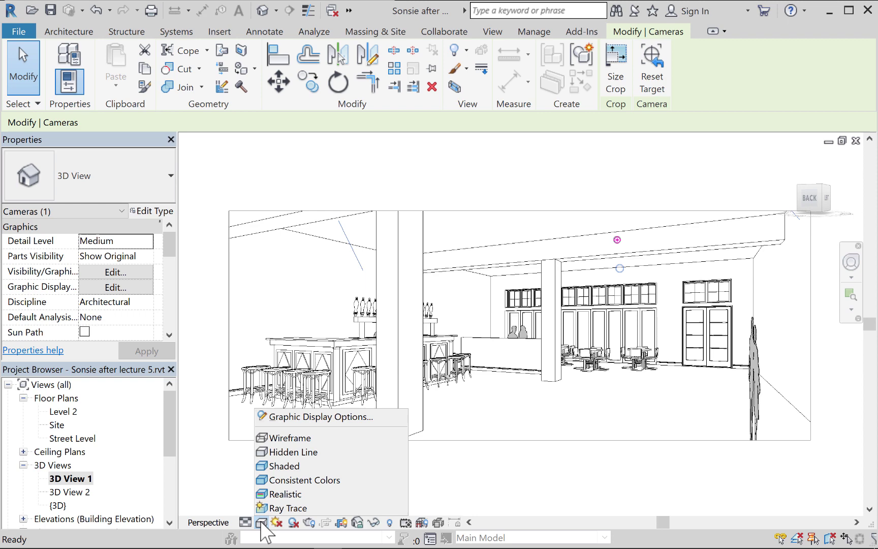
Step: Preview 3D View 1 in Wireframe and Shaded, then set it back to Hidden Line
click(234, 486)
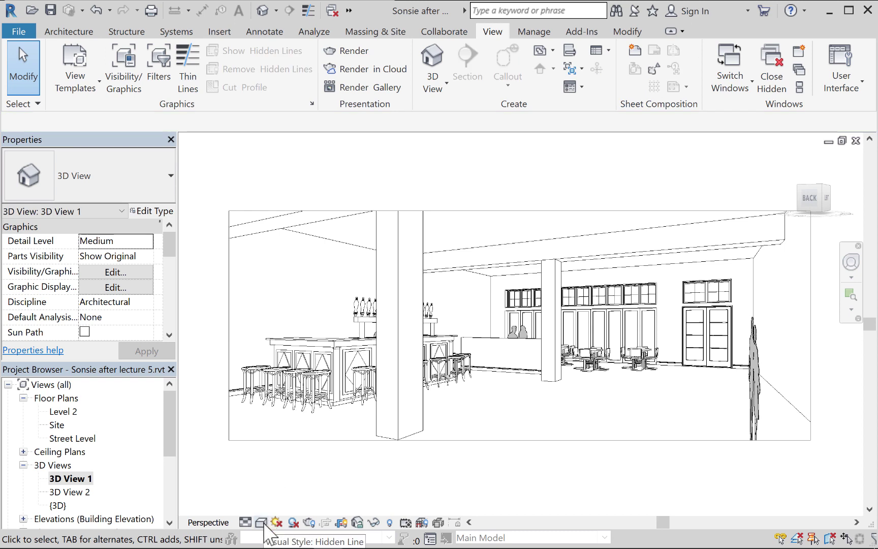
click(261, 522)
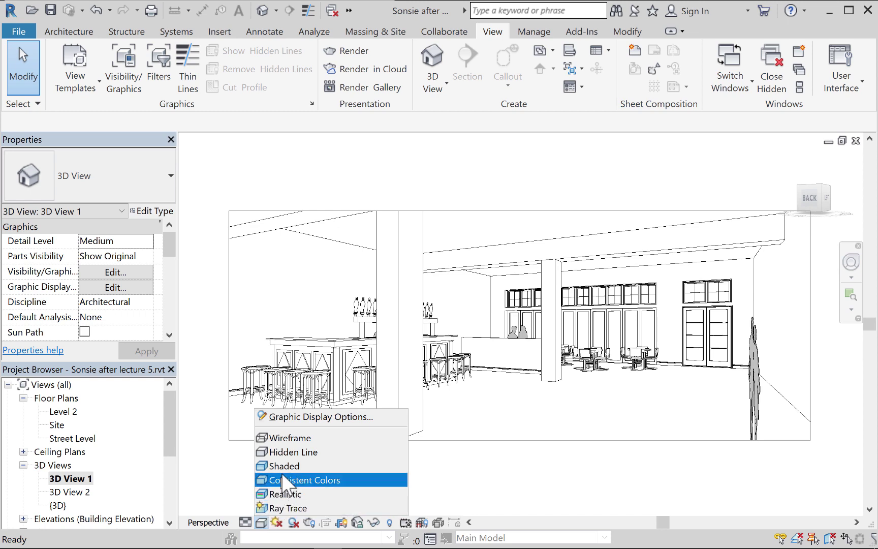
click(288, 438)
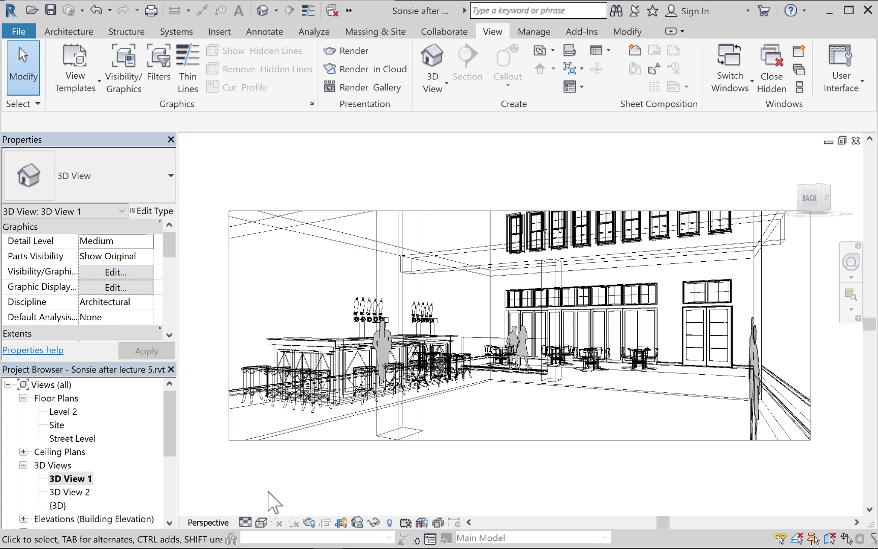
click(261, 522)
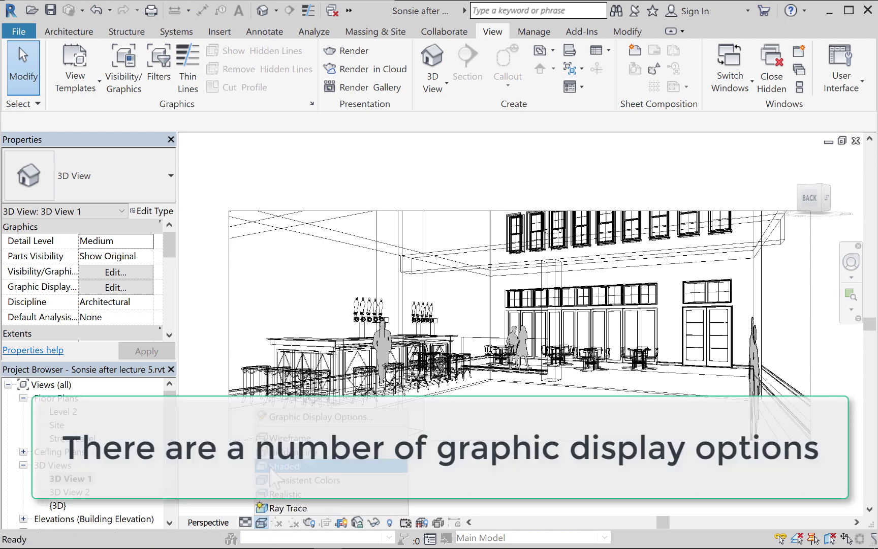
click(274, 466)
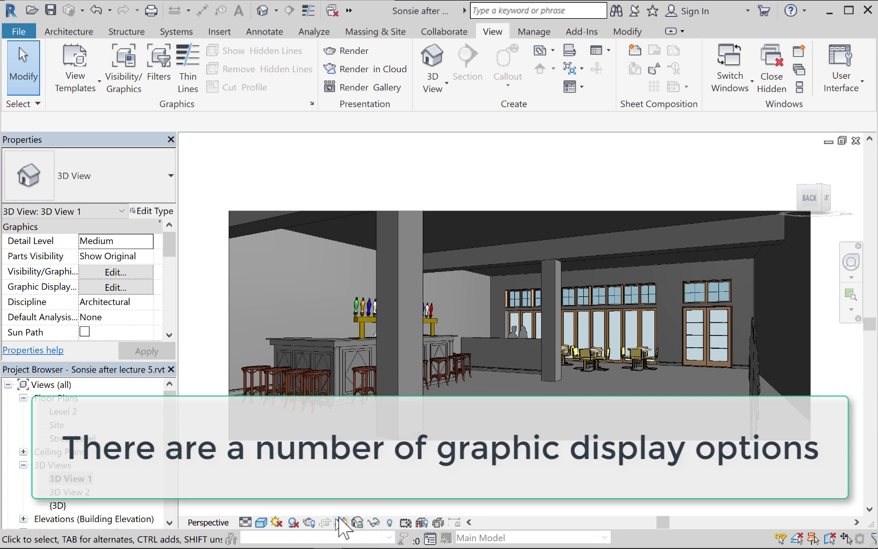
click(261, 522)
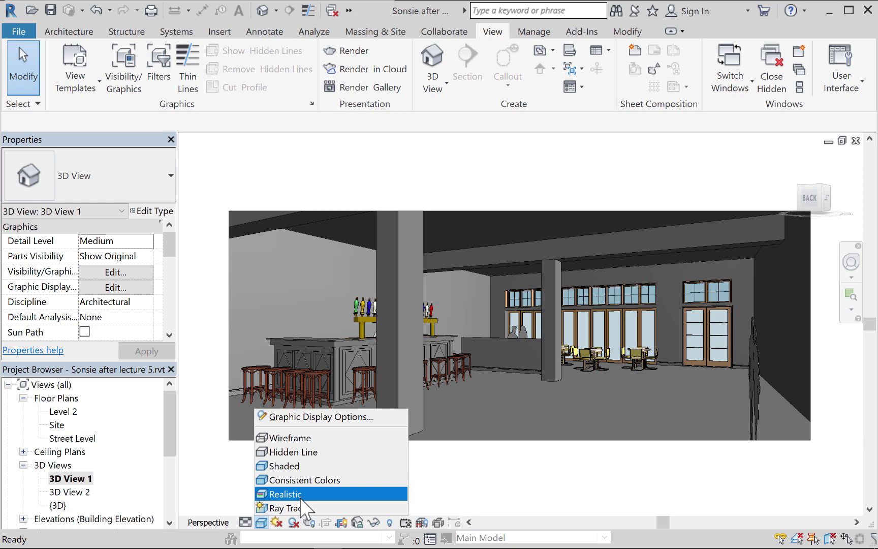
click(297, 453)
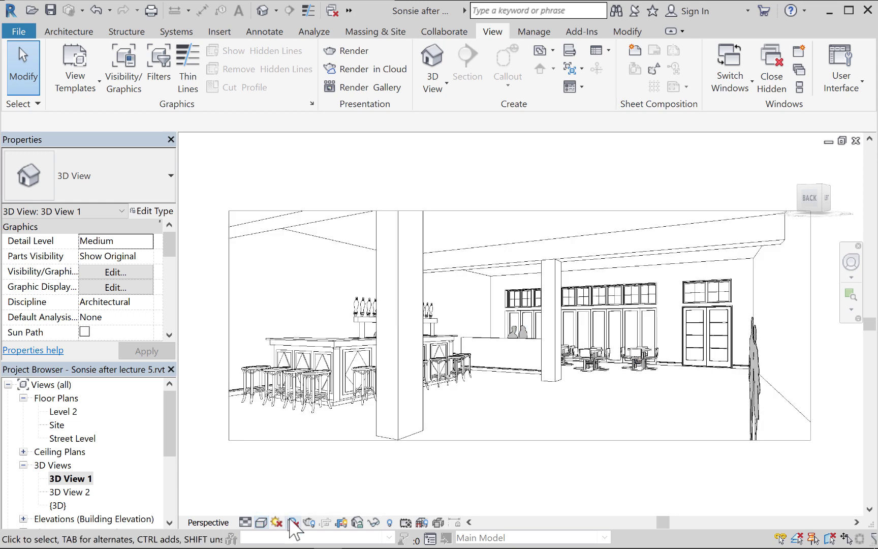
click(262, 523)
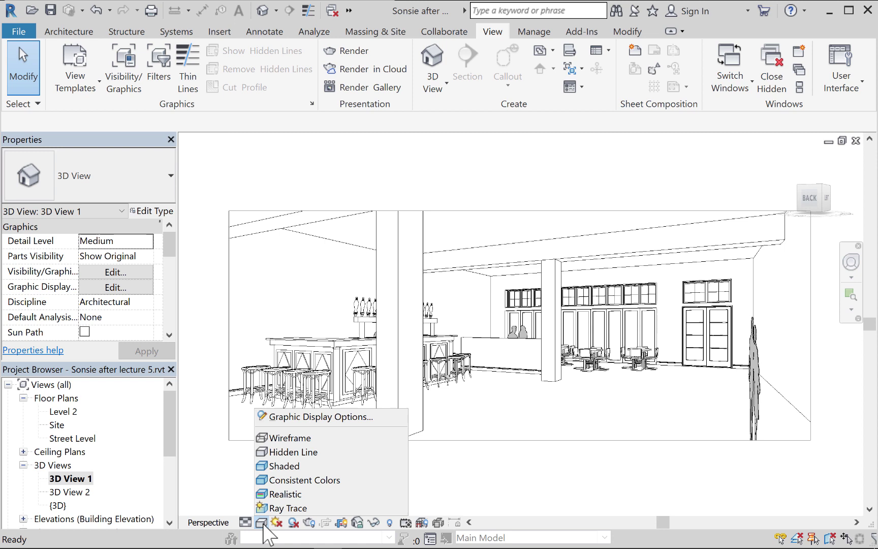
Step: In Graphic Display Options, apply 35 model transparency, then set Transparency back to 0
click(287, 418)
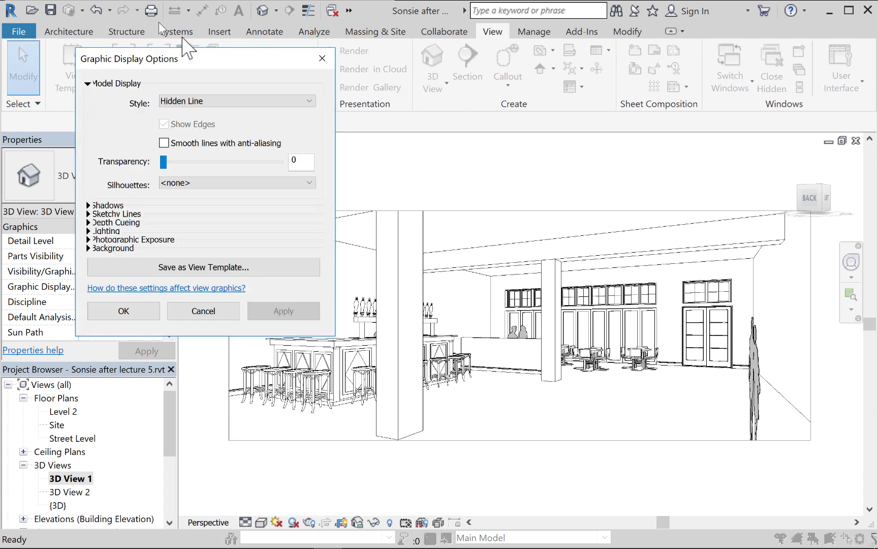
drag(189, 55, 160, 66)
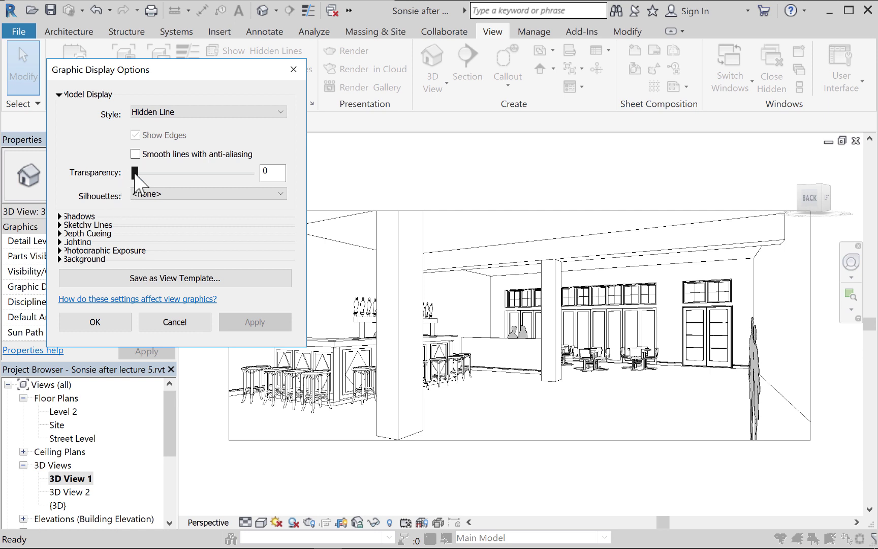
drag(135, 174, 170, 179)
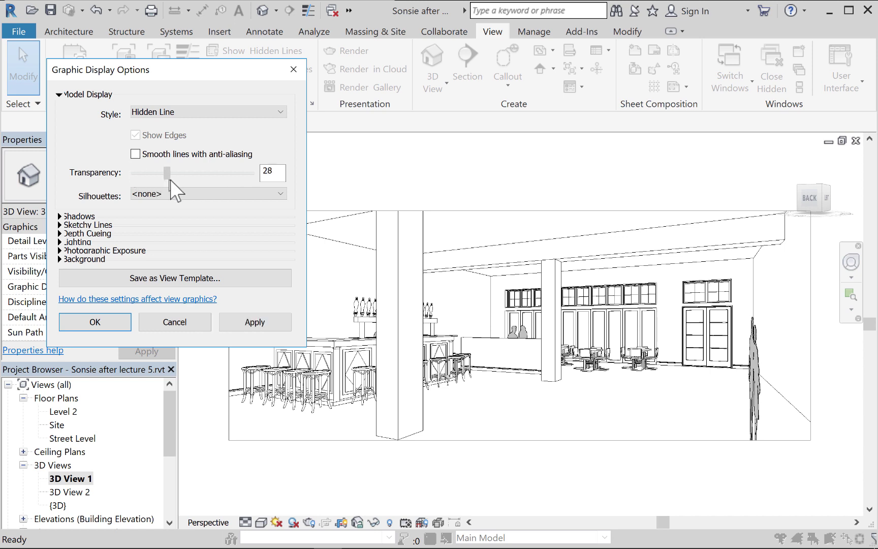
click(258, 325)
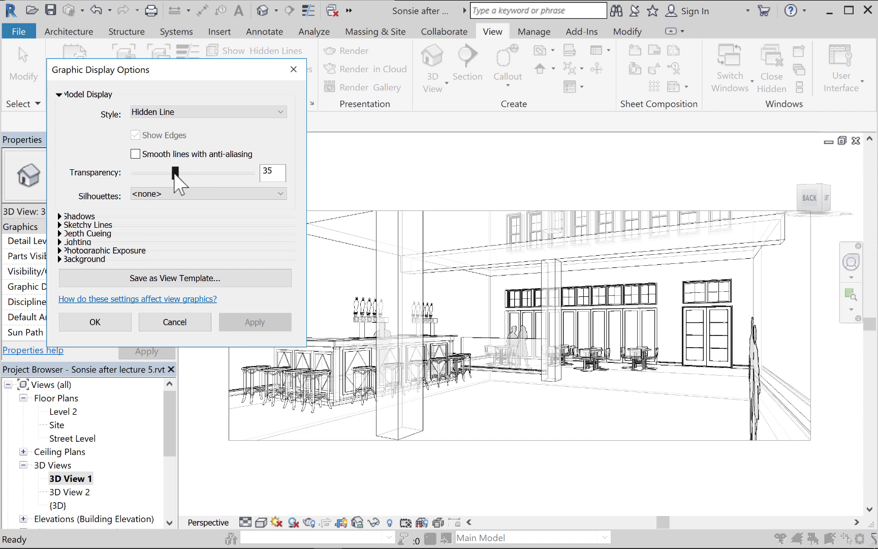
drag(174, 172, 130, 174)
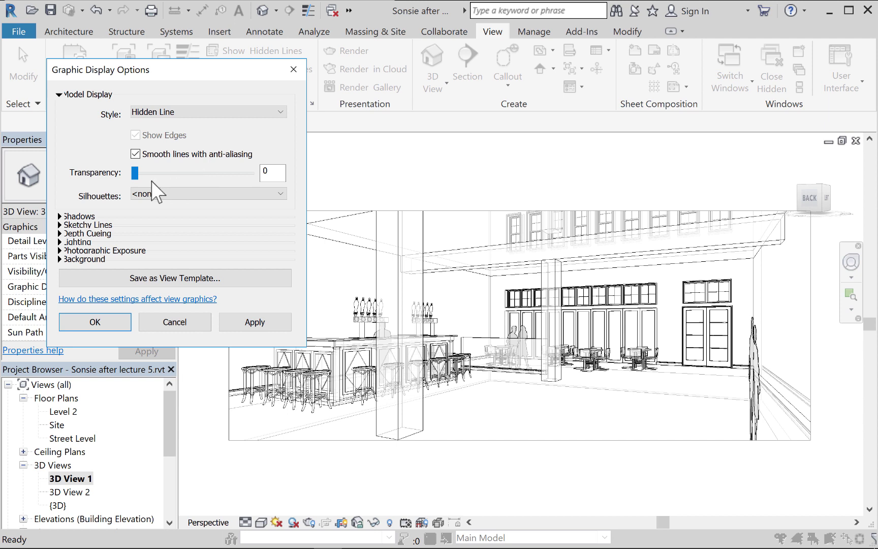
Step: Turn on Cast Shadows in the Shadows settings and apply them to 3D View 1
click(60, 215)
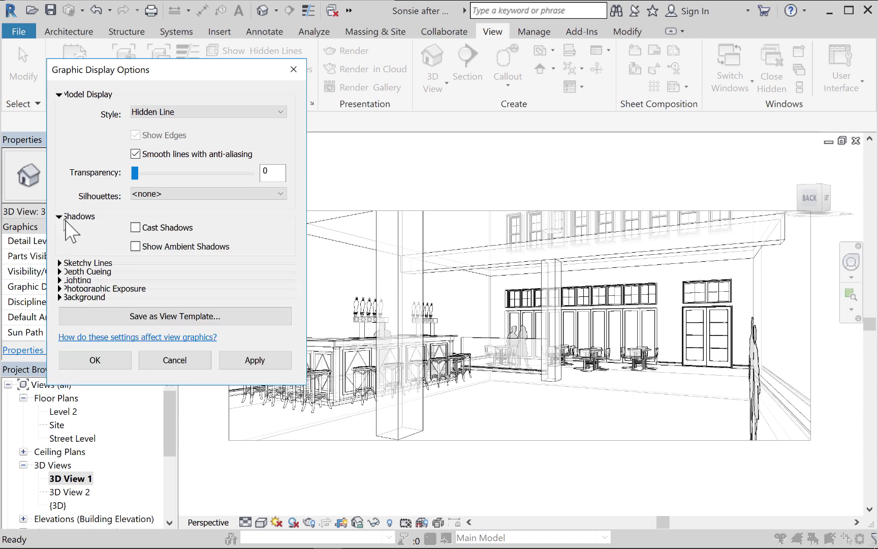
click(136, 228)
click(269, 360)
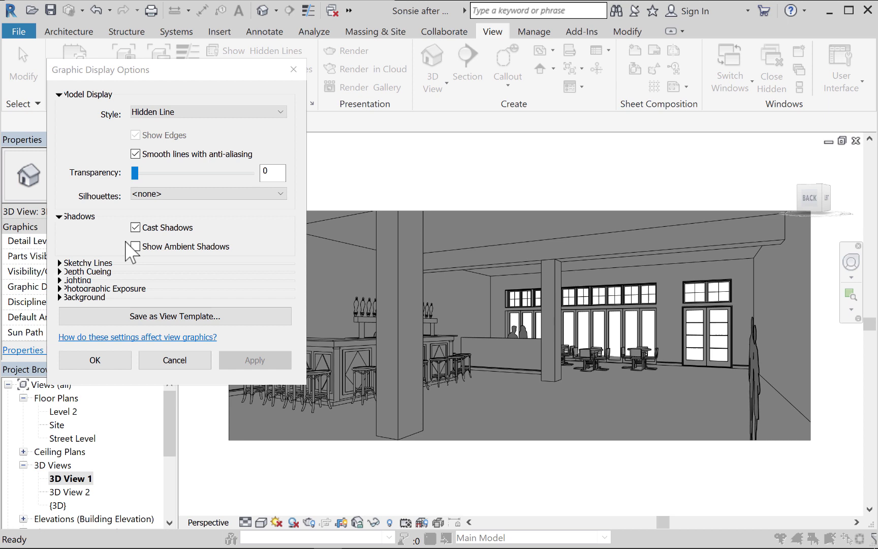
Step: Replace cast shadows with Show Ambient Shadows and apply the change
click(135, 227)
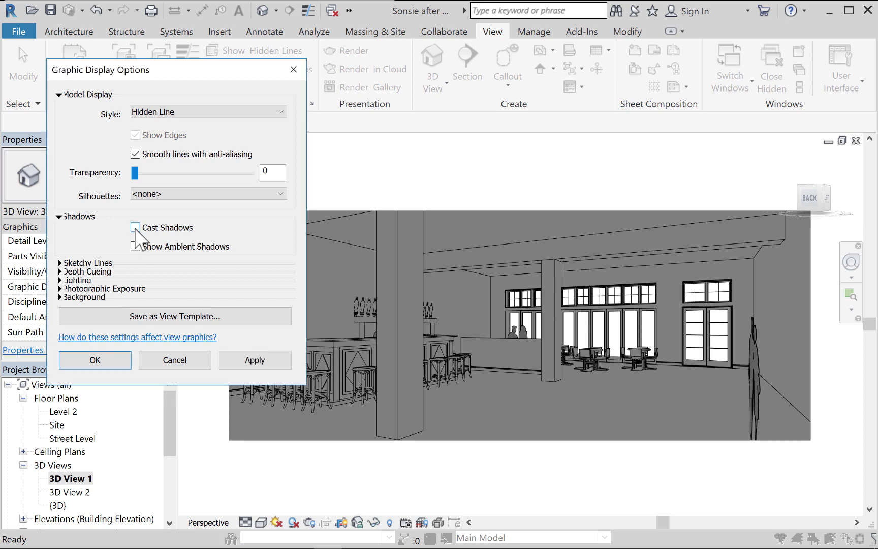
click(135, 247)
click(256, 364)
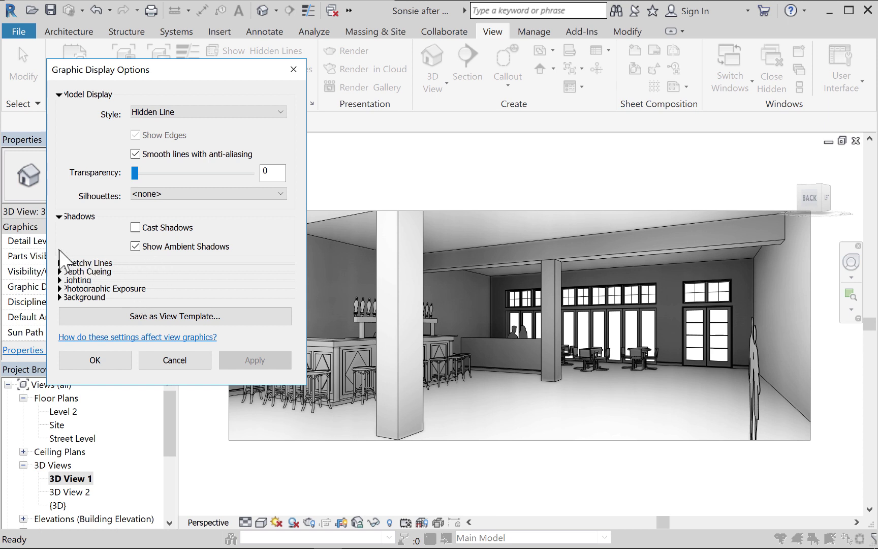
Step: Enable sketchy lines for 3D View 1 with jitter 5 and extension 6, apply, and close the dialog
click(59, 217)
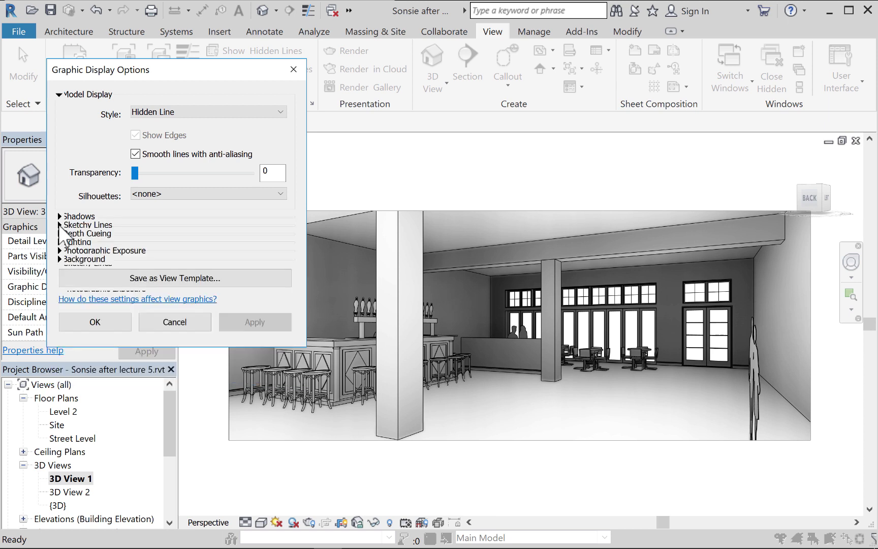
click(60, 225)
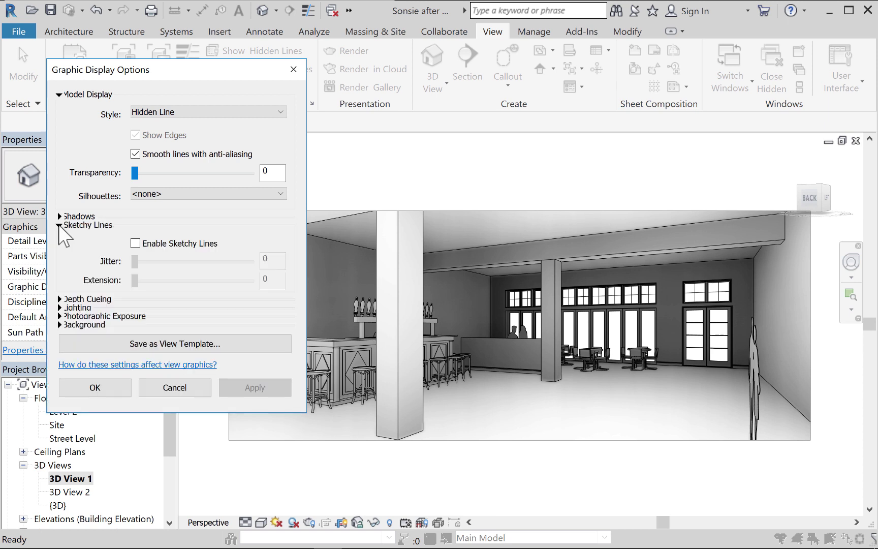
click(135, 243)
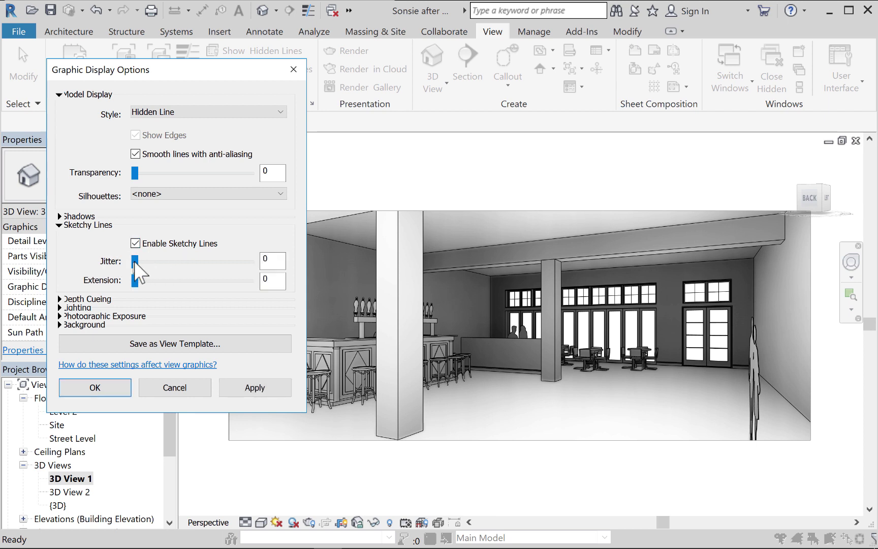
drag(135, 261, 202, 282)
click(265, 389)
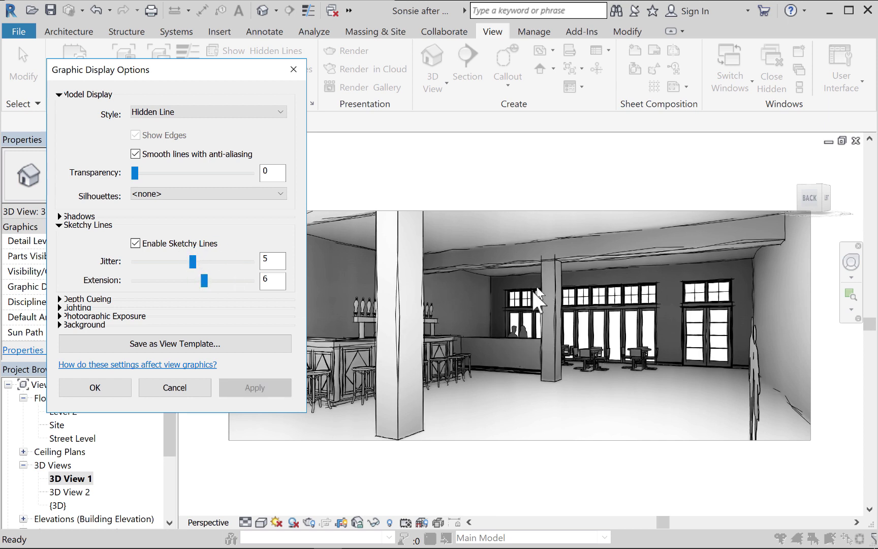
click(503, 190)
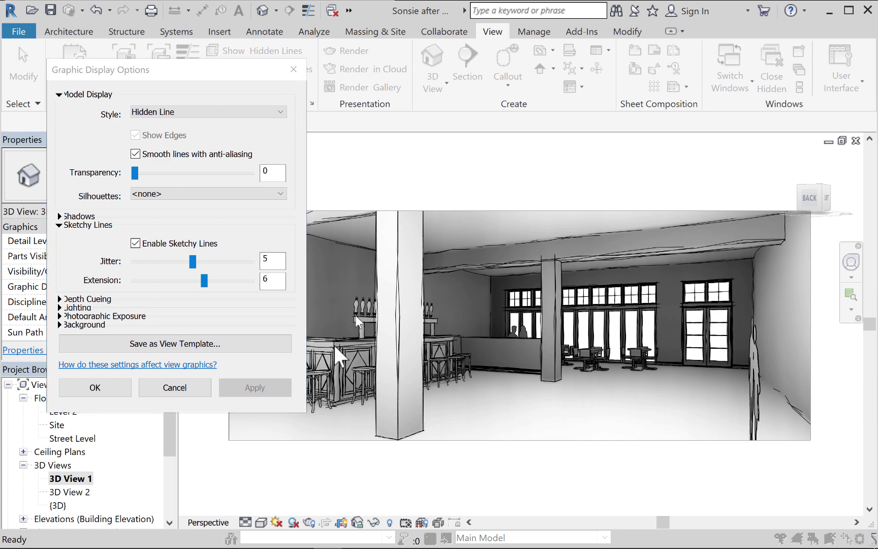
click(95, 387)
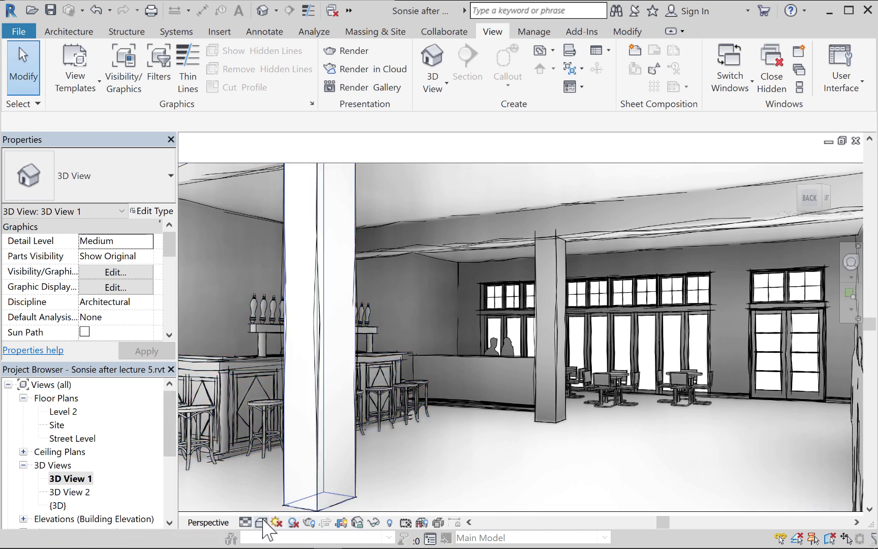
Step: Reopen Graphic Display Options, review depth cueing and lighting (Sun 30, Shadows 50), then expand Background
click(261, 522)
click(279, 424)
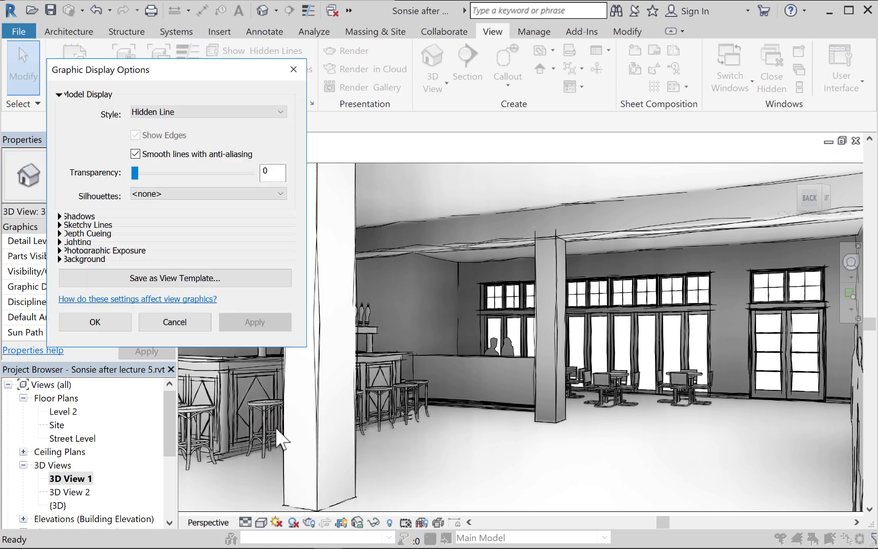
click(59, 233)
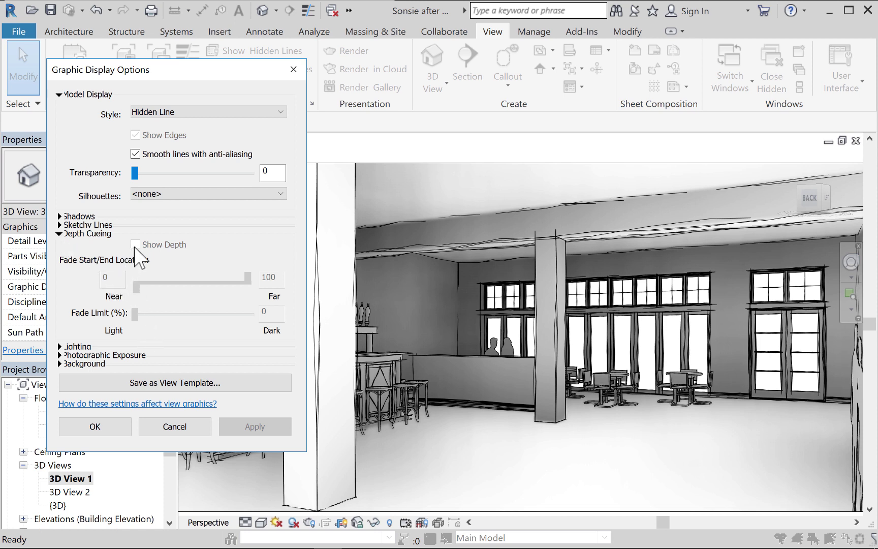
click(59, 233)
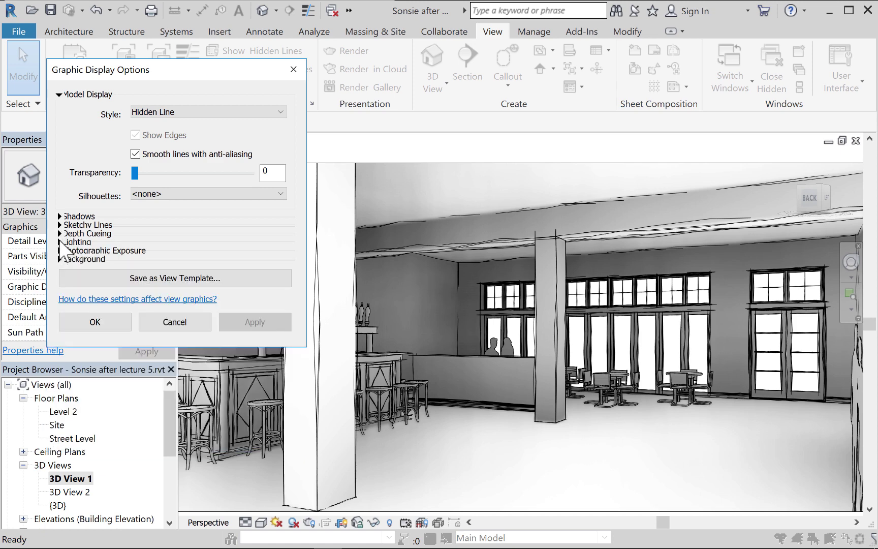
click(60, 242)
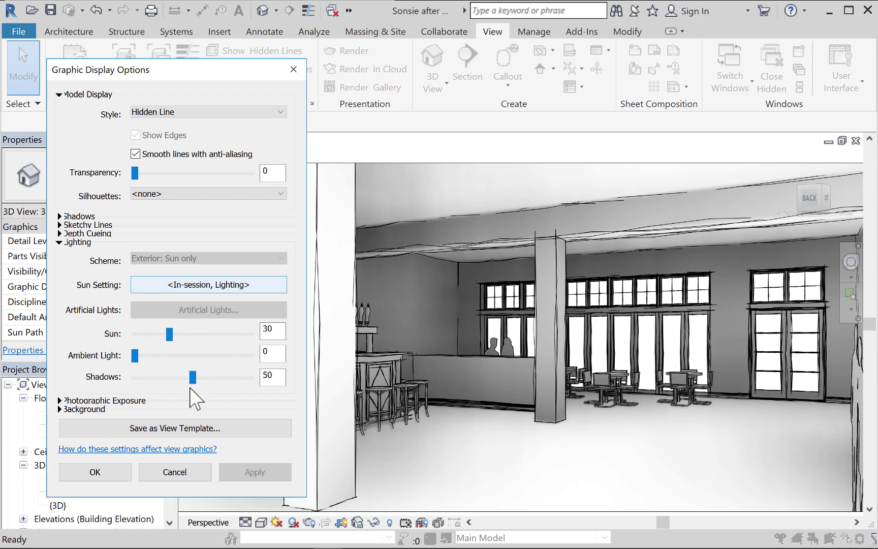
click(59, 242)
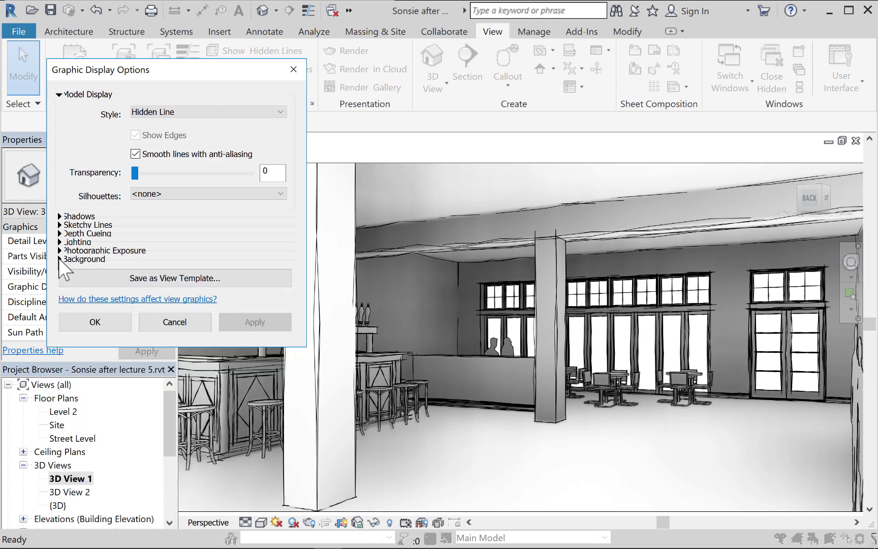
click(58, 259)
Step: Apply a Gradient background: sky 189-209-208, horizon 242-242-242, ground 165-165-165
click(179, 281)
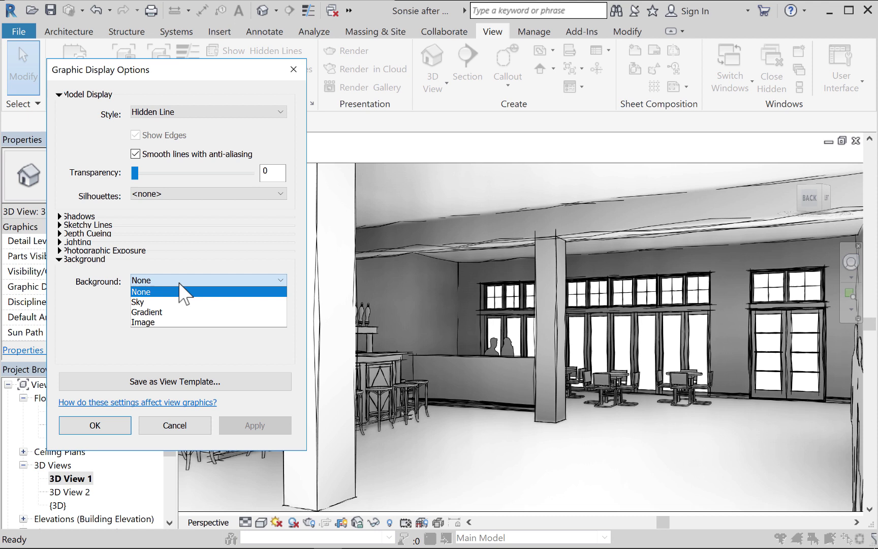
click(153, 312)
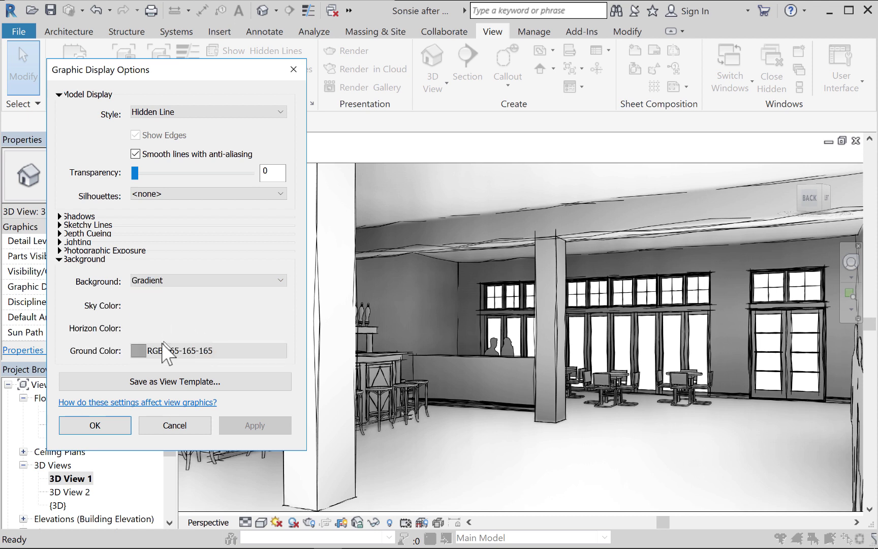
click(245, 426)
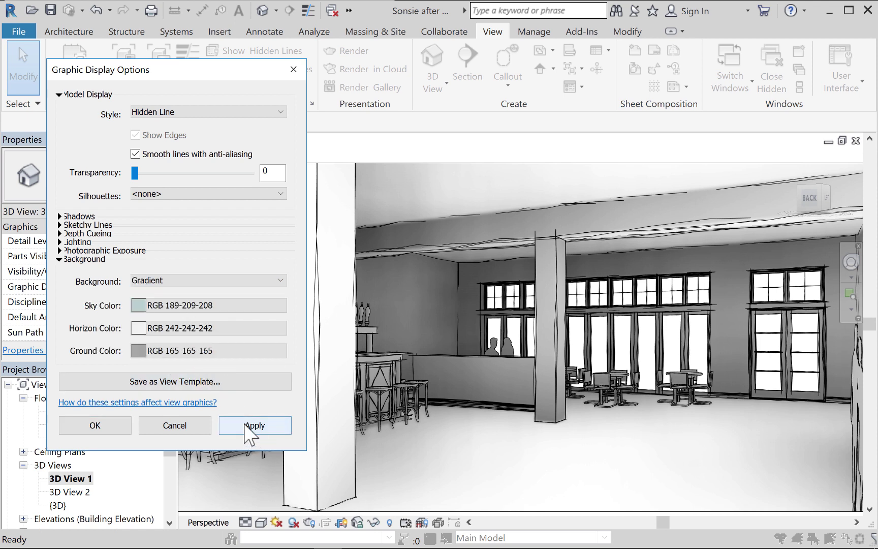
click(245, 426)
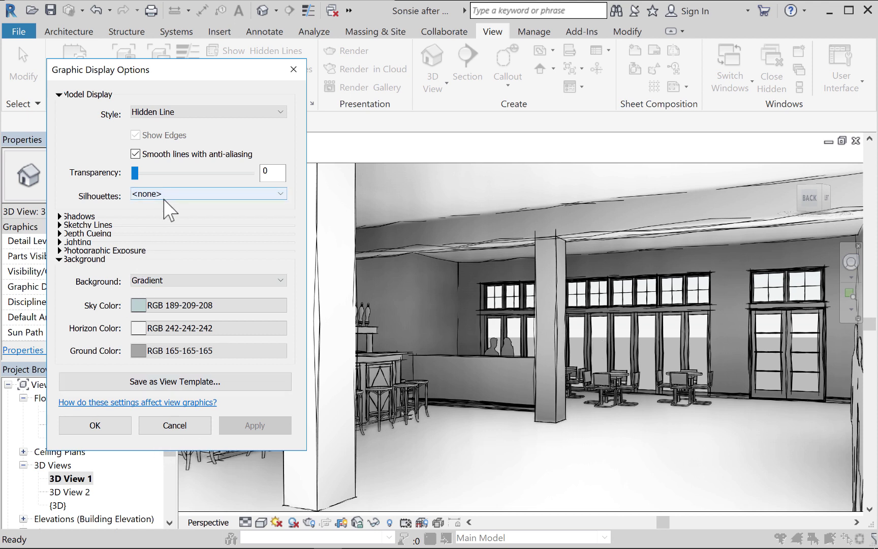
Step: Cancel Graphic Display Options and keep Hidden Line as the view's visual style
click(181, 426)
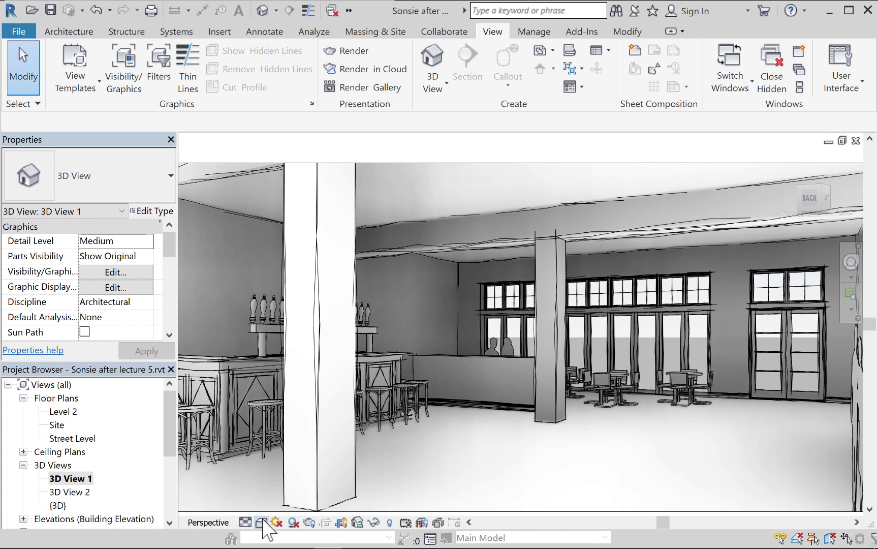
click(261, 522)
click(266, 445)
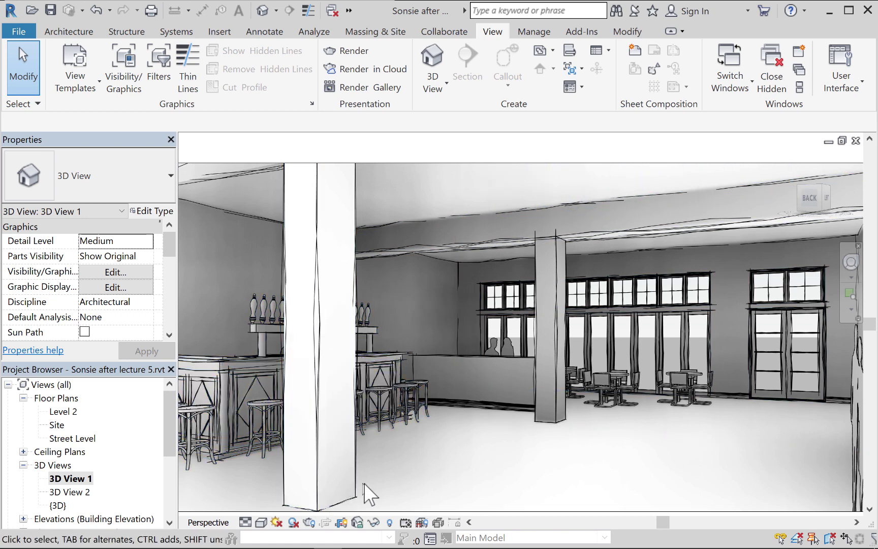
click(261, 522)
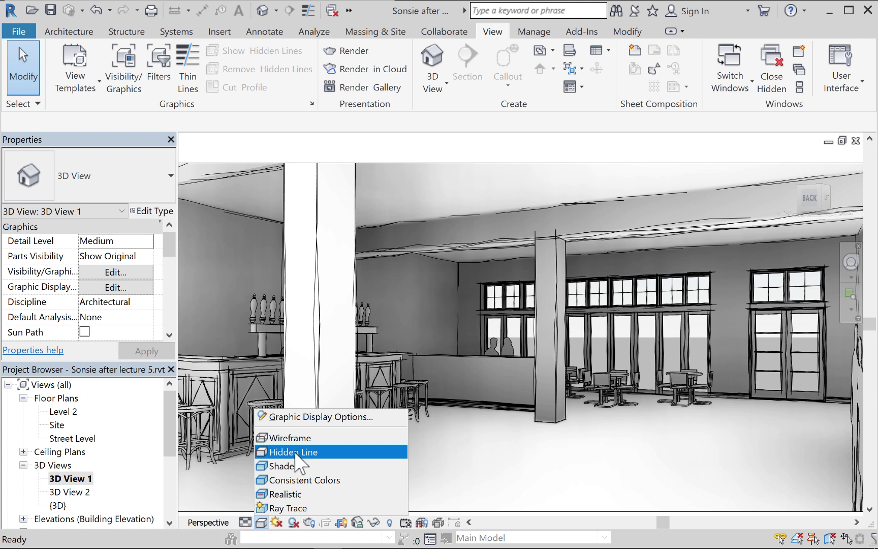
Step: Uncheck Enable Sketchy Lines in Graphic Display Options and apply, restoring crisp edges
click(291, 416)
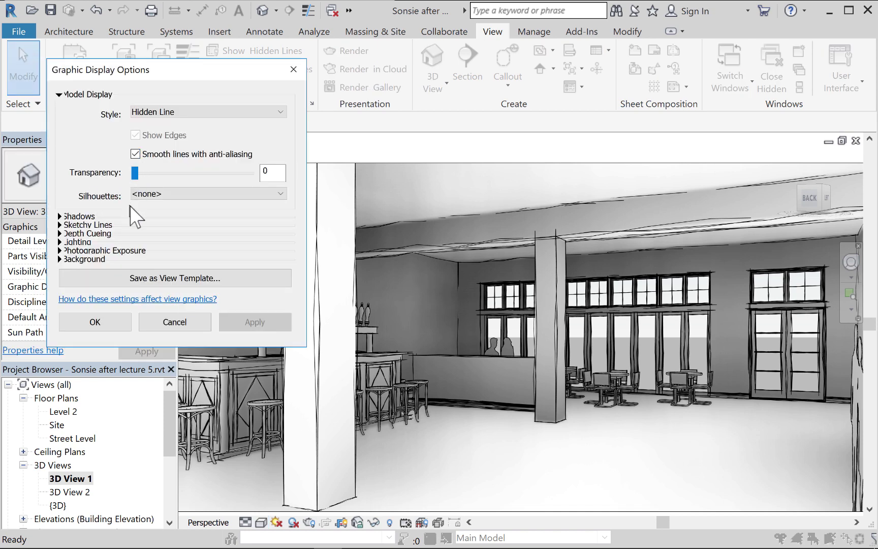
click(59, 216)
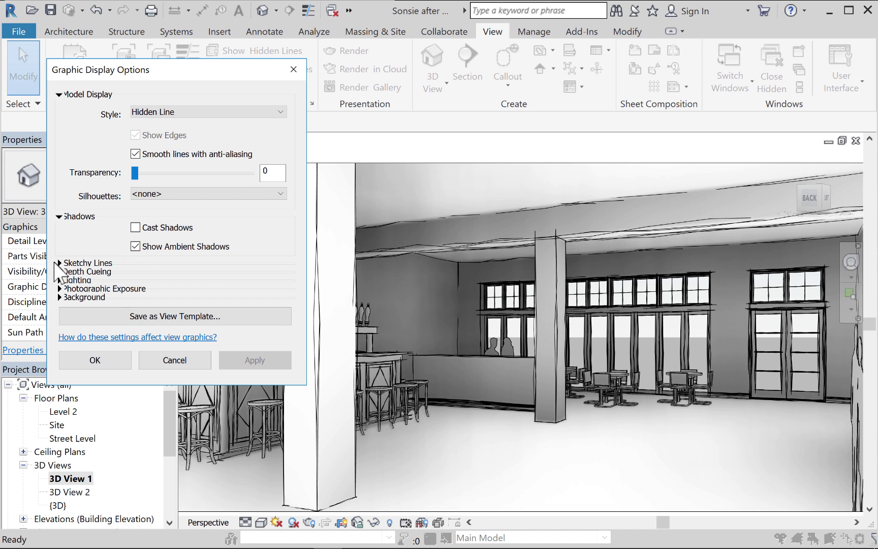
click(60, 262)
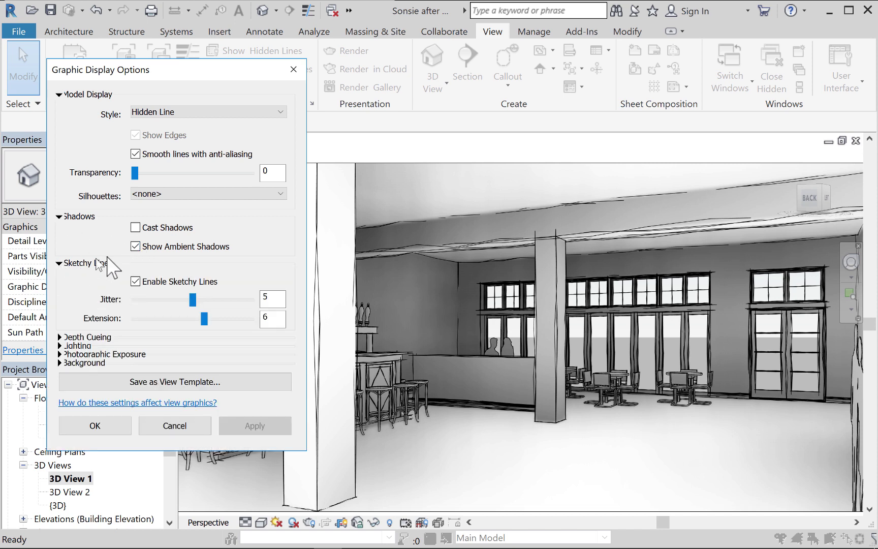
click(135, 282)
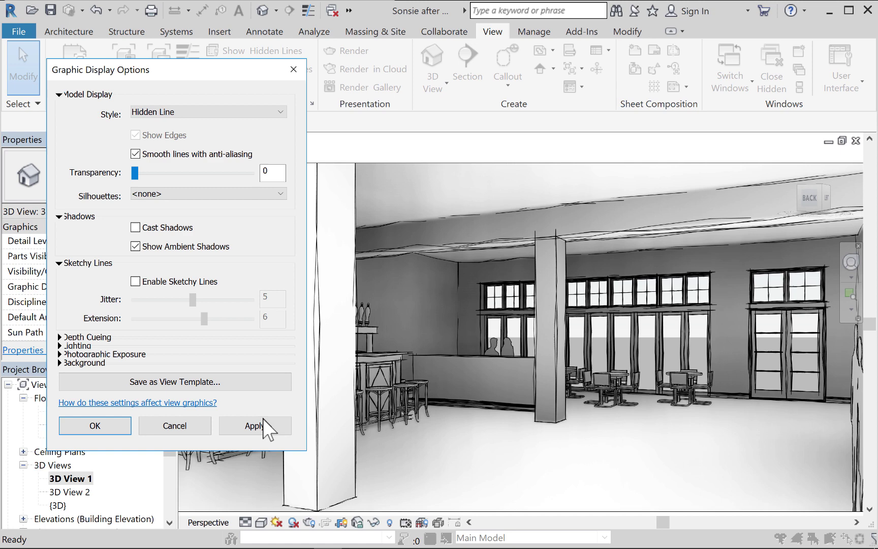
click(272, 429)
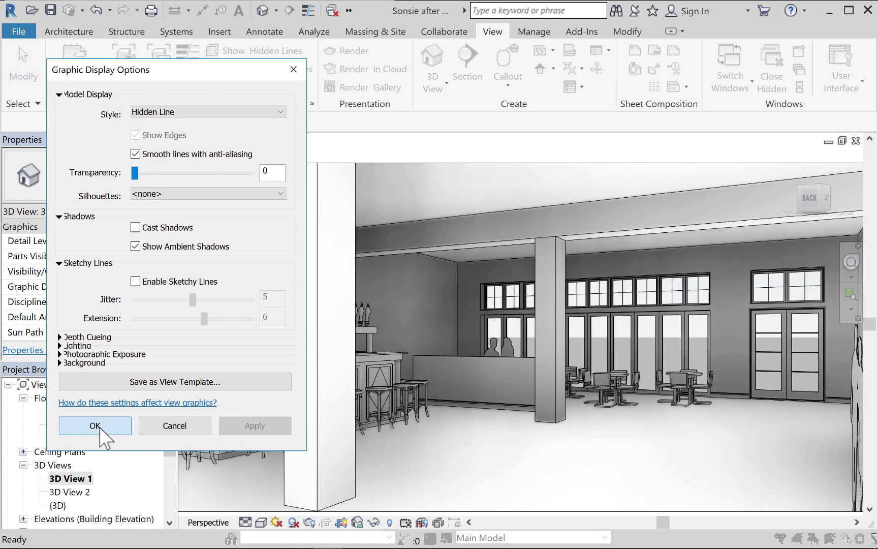
click(102, 427)
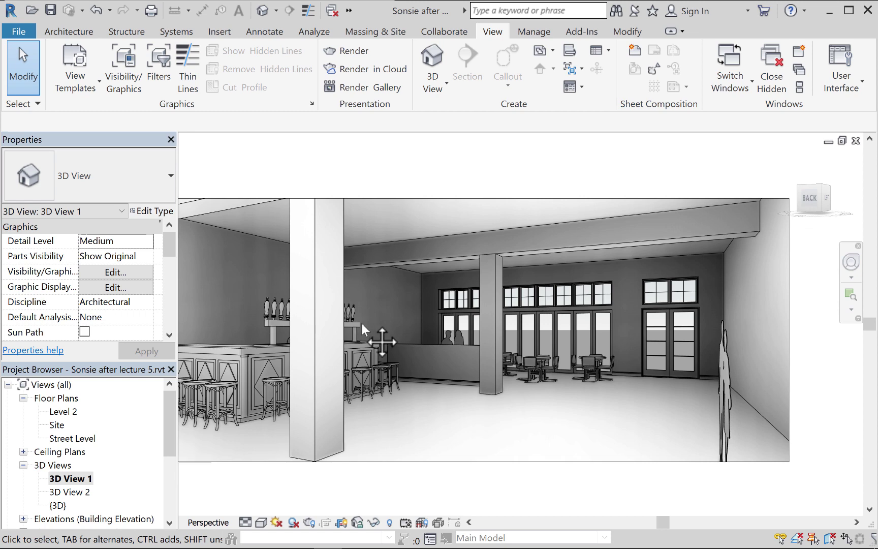
mouse_move(361, 323)
middle_down()
mouse_move(325, 313)
mouse_move(349, 333)
middle_up()
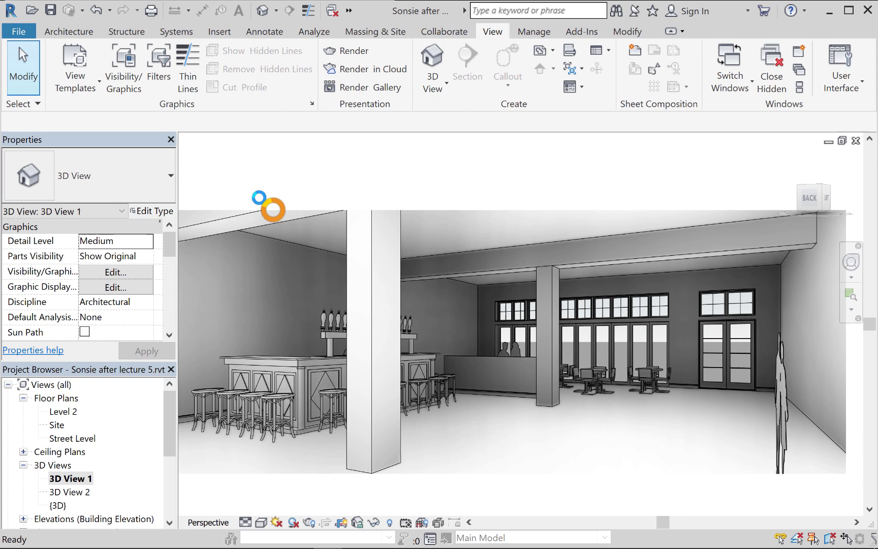
Step: Select the 18" x 18" rectangular column standing in front of the bar
click(351, 283)
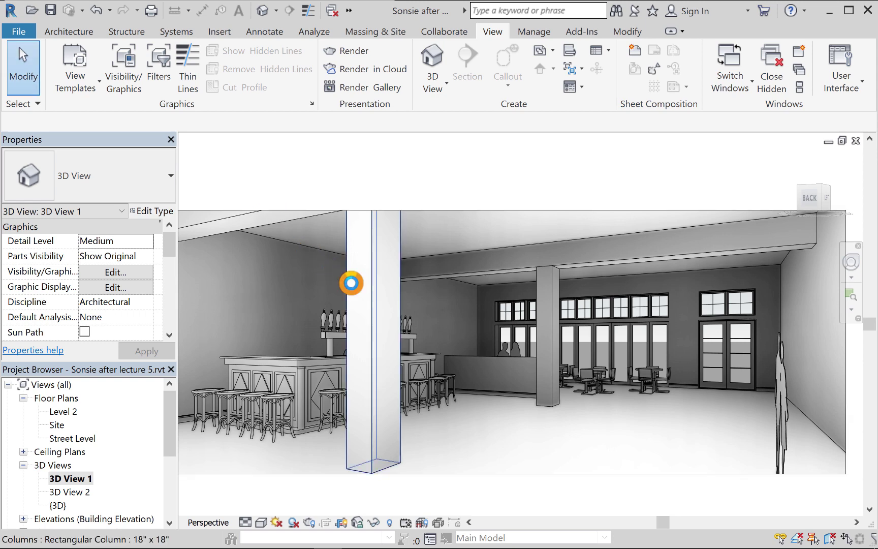
click(376, 292)
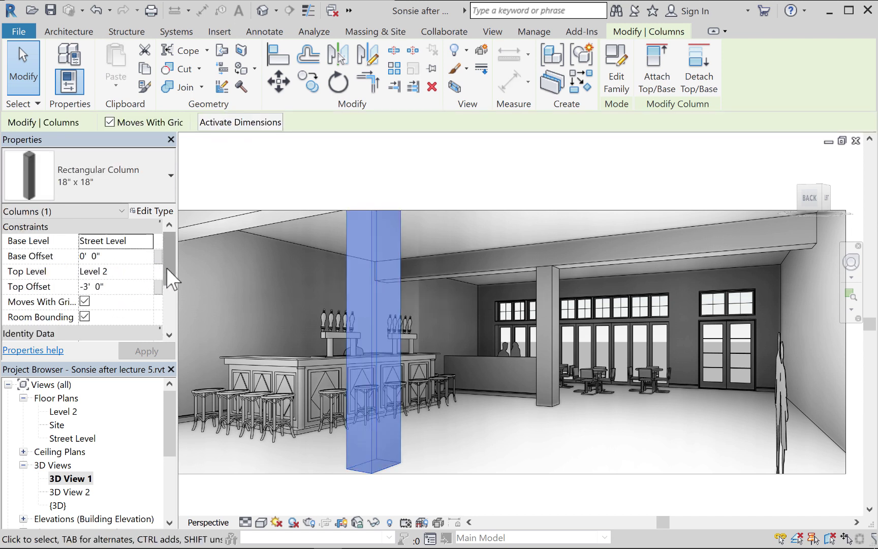
drag(166, 268, 166, 241)
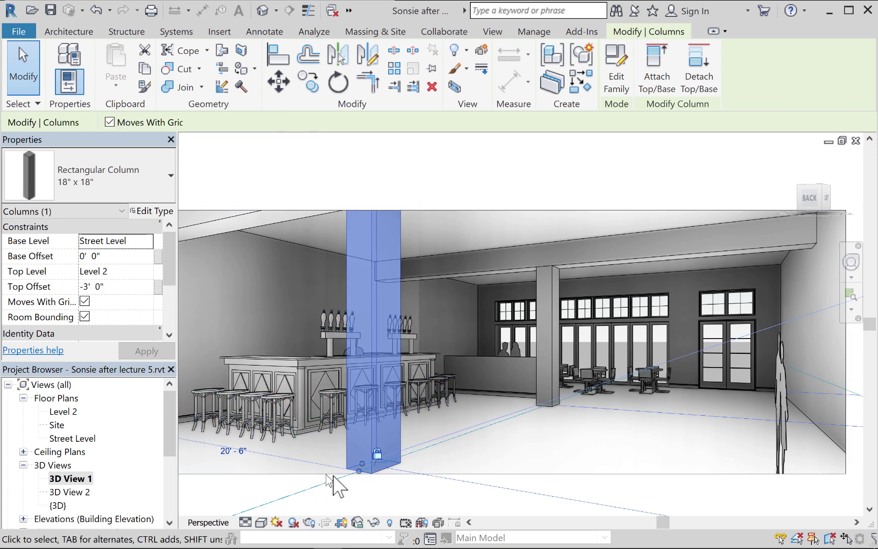
Step: Bring up the column's Override Graphics in View submenu from its context menu
right_click(375, 237)
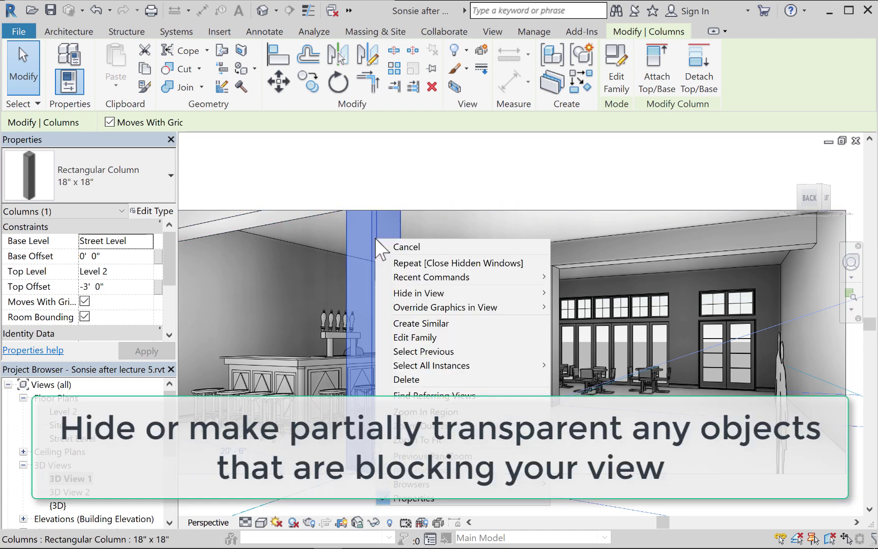
mouse_move(549, 294)
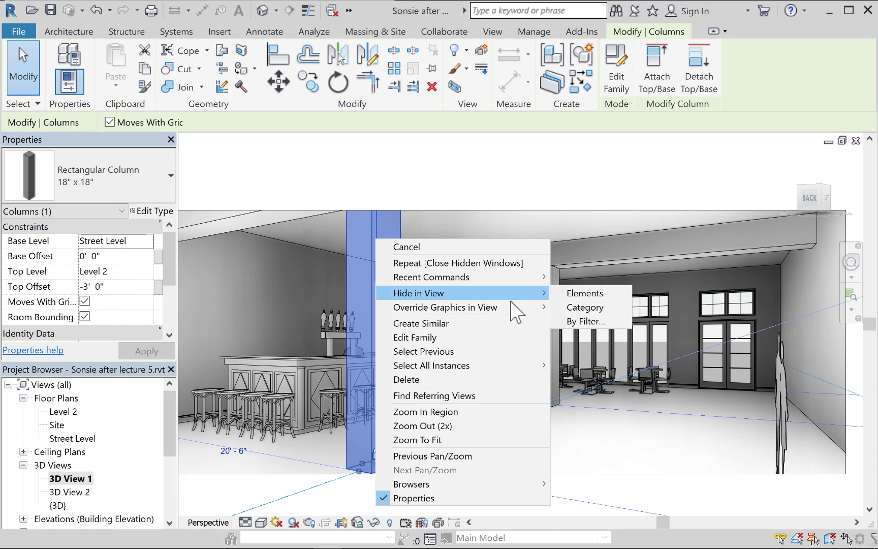
mouse_move(484, 310)
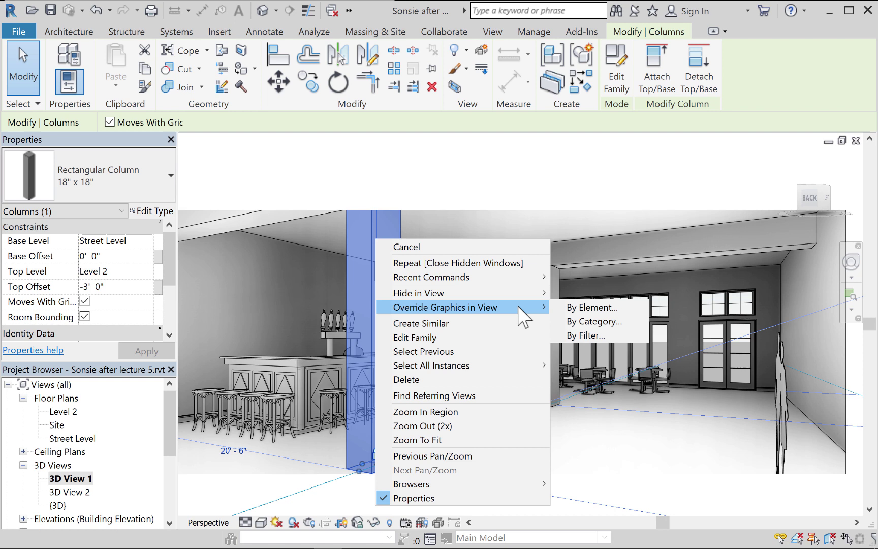
Step: Override the column by element with 55% surface transparency and confirm
click(575, 308)
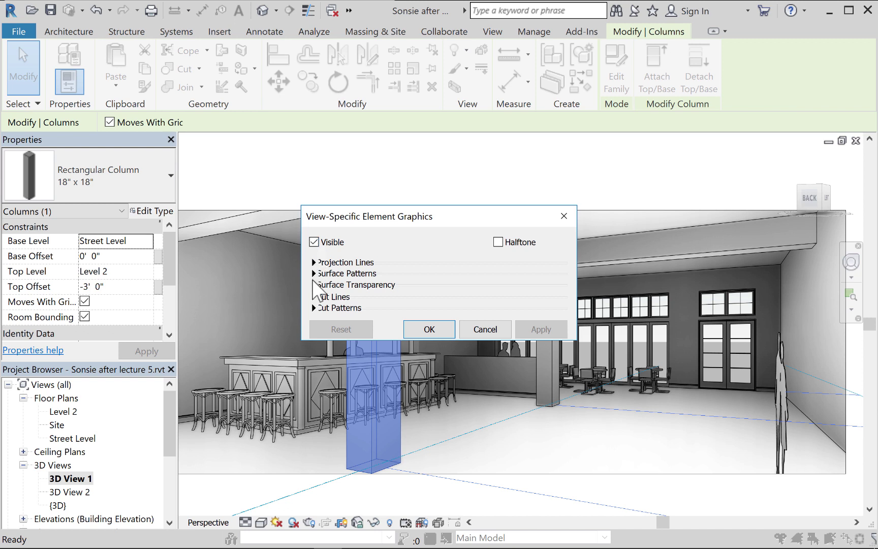
click(313, 284)
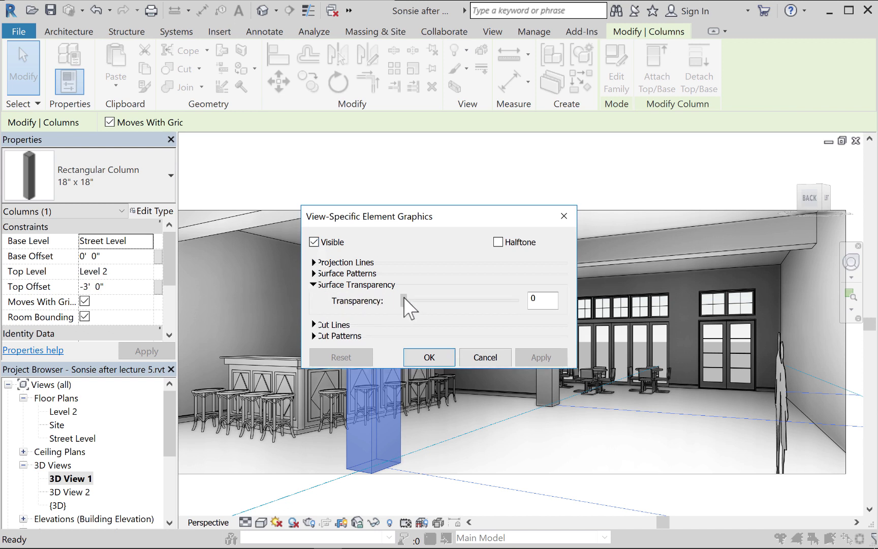
drag(404, 299, 464, 301)
click(539, 355)
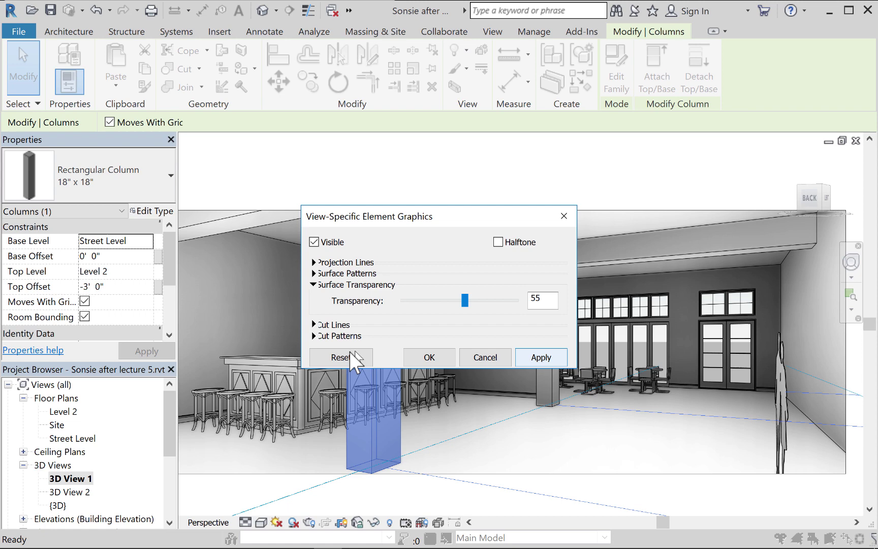
click(413, 353)
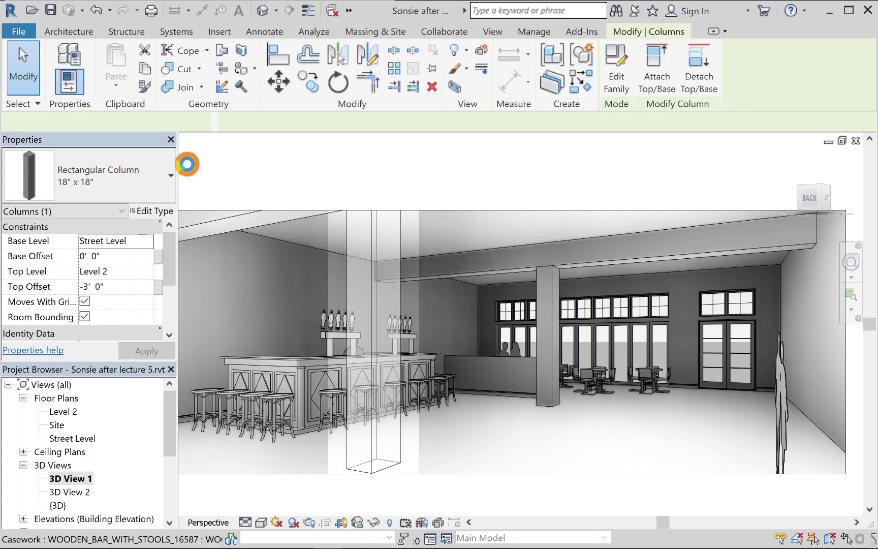
Step: Clear the selection and zoom in toward the bar and the far column
click(255, 175)
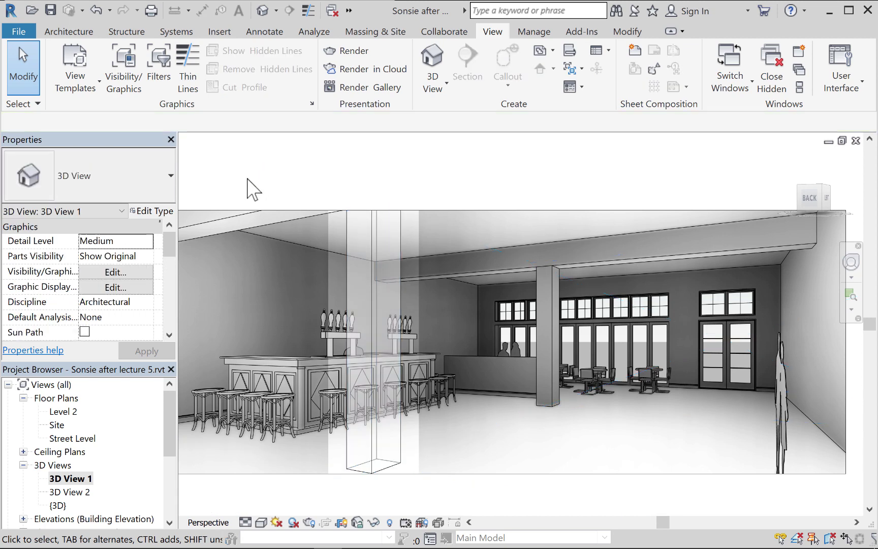
scroll(336, 327, down, 1)
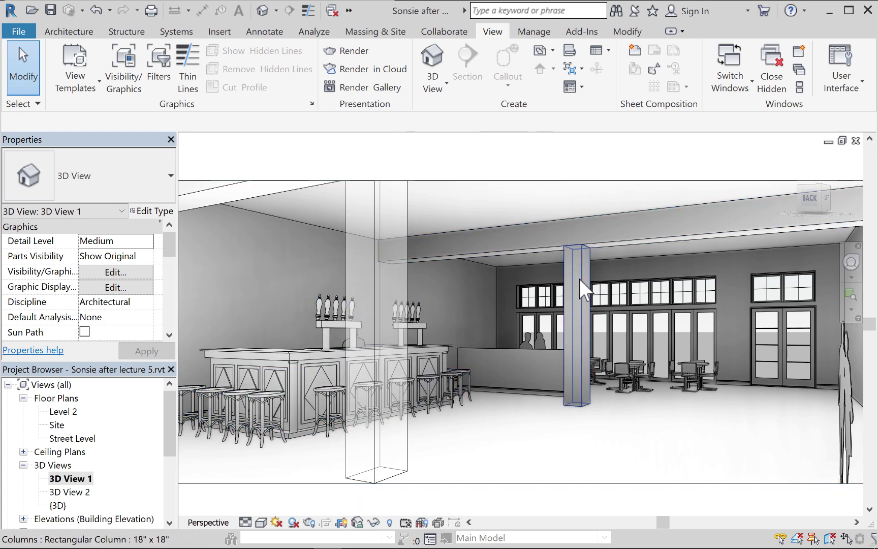
scroll(578, 278, up, 2)
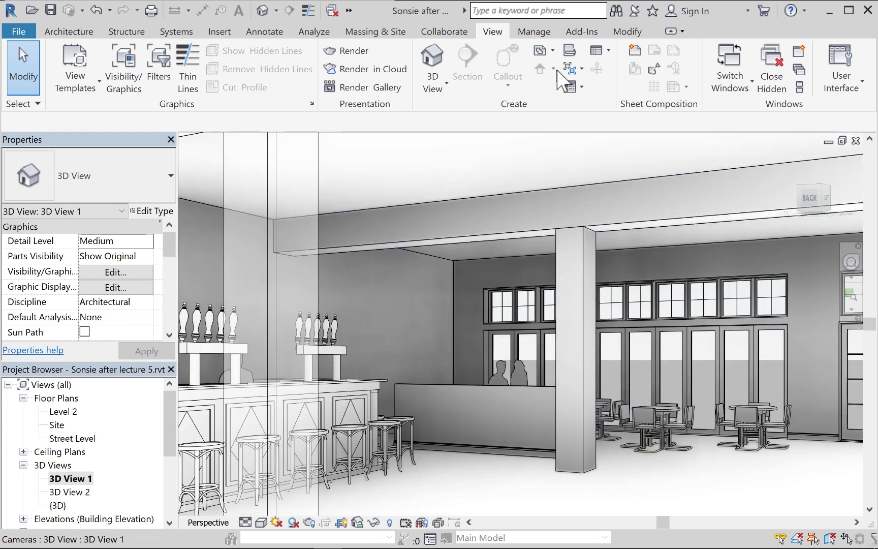
Step: Start the Linework tool with Wide Lines as the line style
click(625, 32)
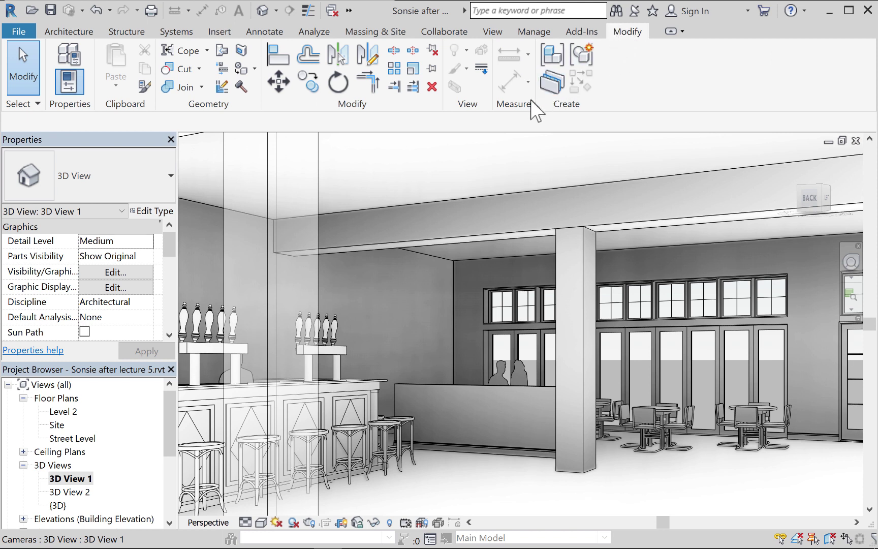
click(479, 68)
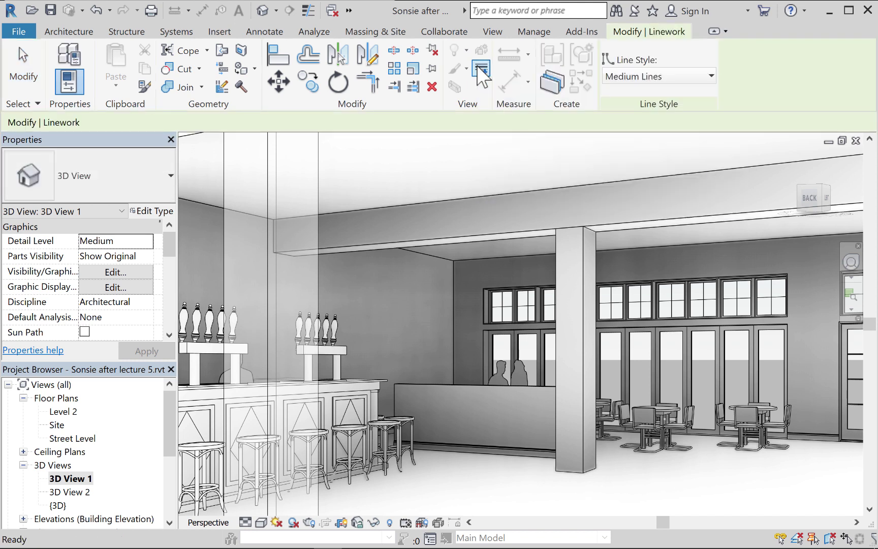
click(642, 77)
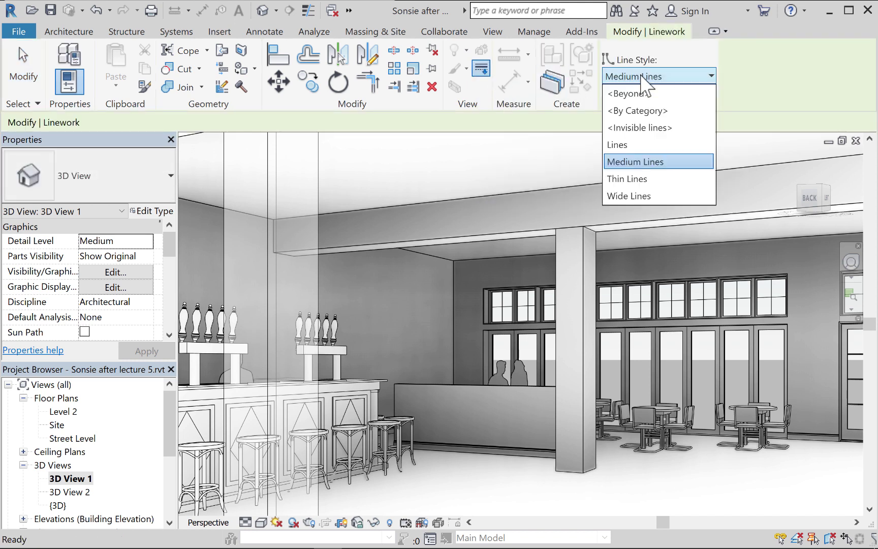
click(646, 192)
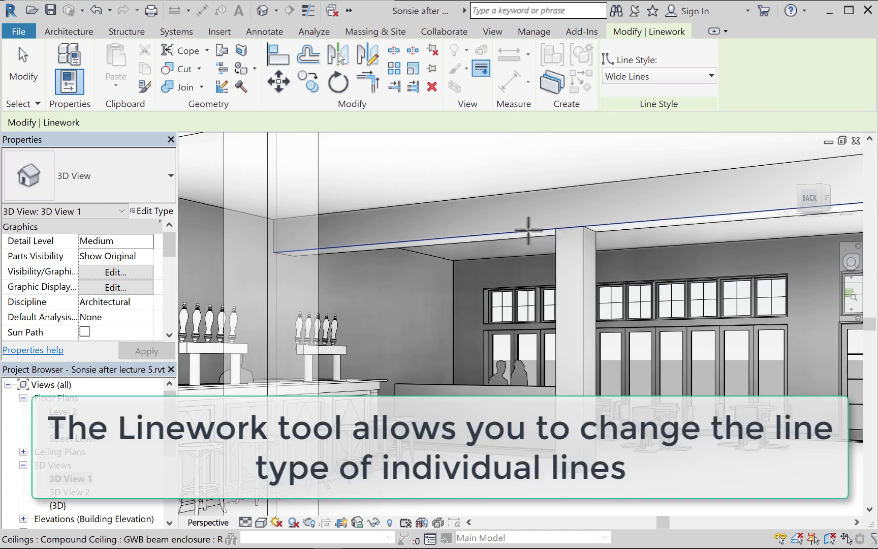
Step: Apply Wide Lines to the column's edges, from its top down to its base
click(587, 275)
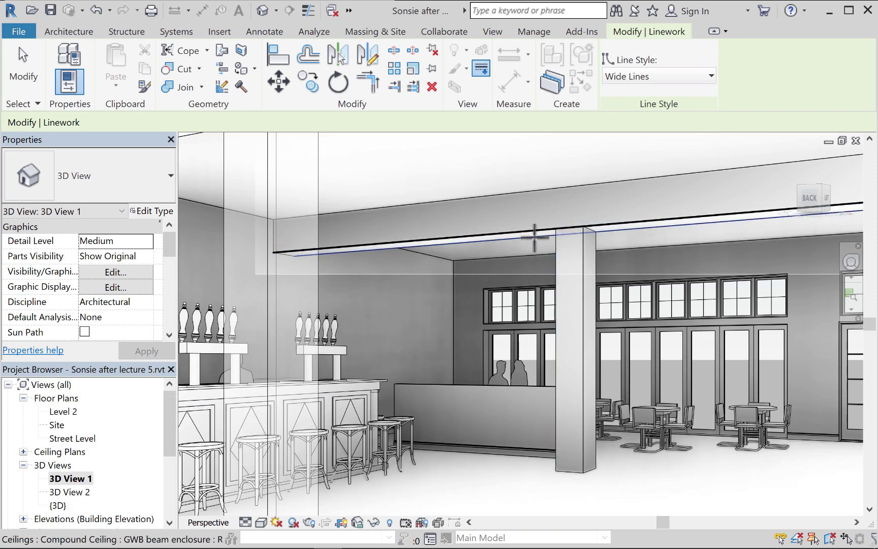
click(585, 262)
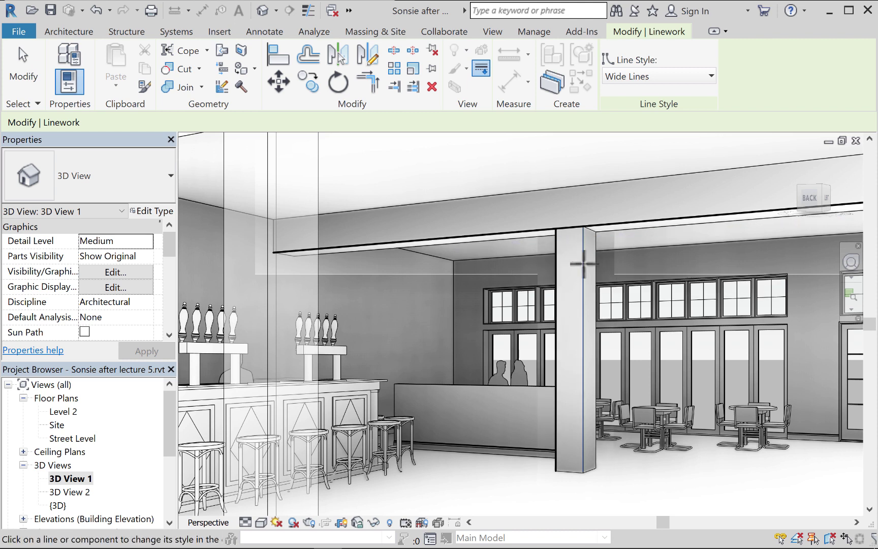
click(593, 265)
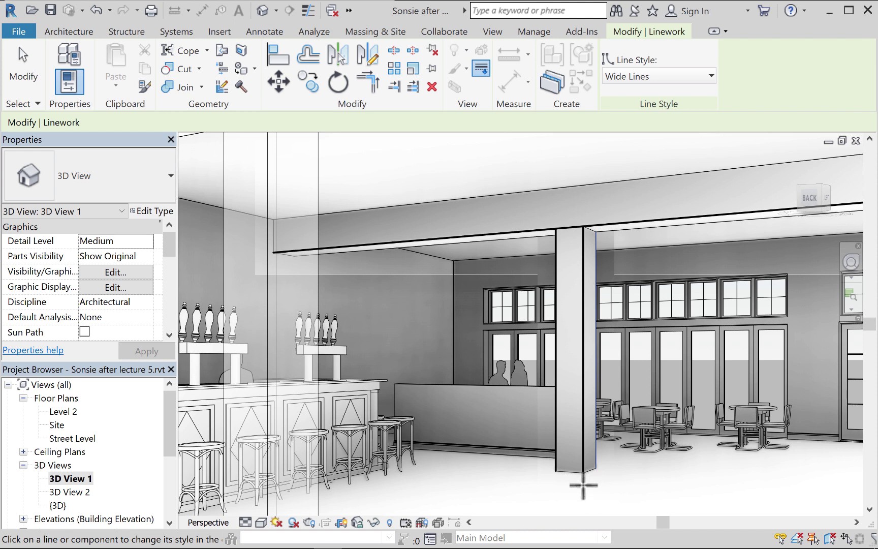
click(580, 471)
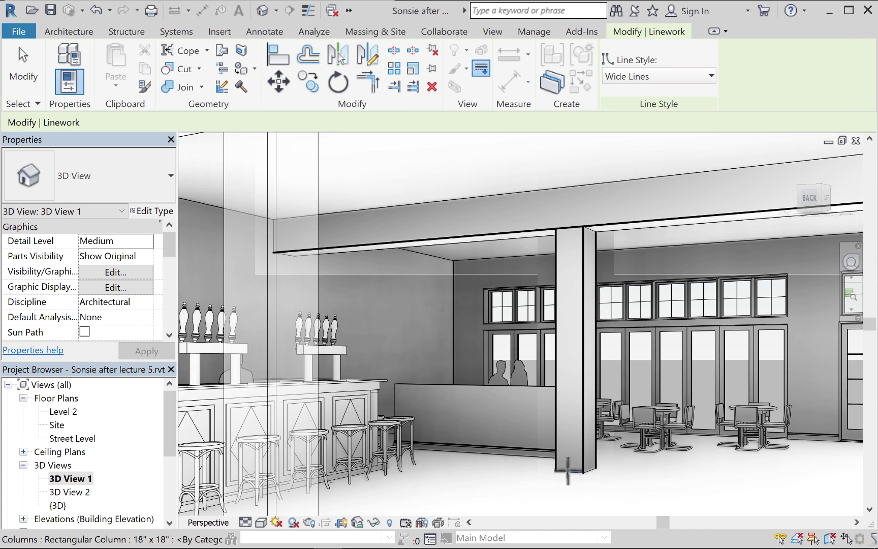
click(593, 470)
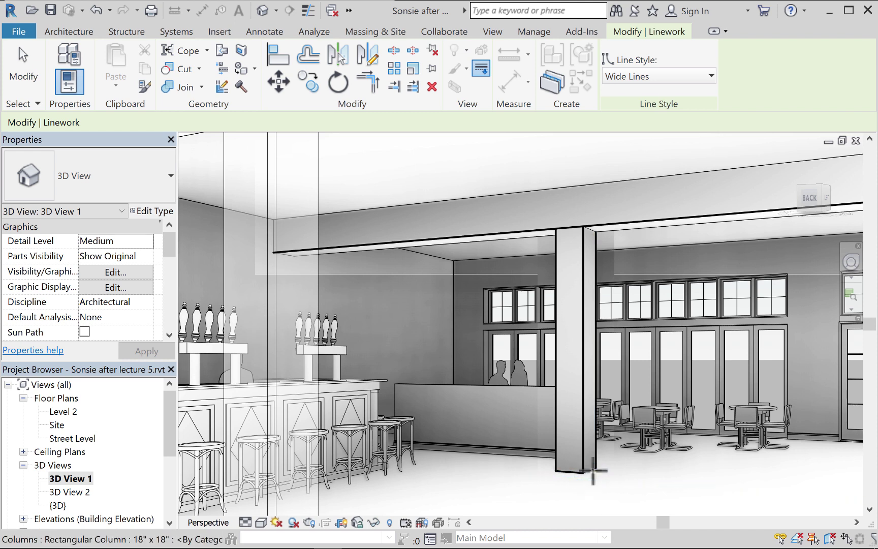
Step: Apply Wide Lines to the window sill, the ceiling's lower edge and the beam's upper and lower edges
click(507, 318)
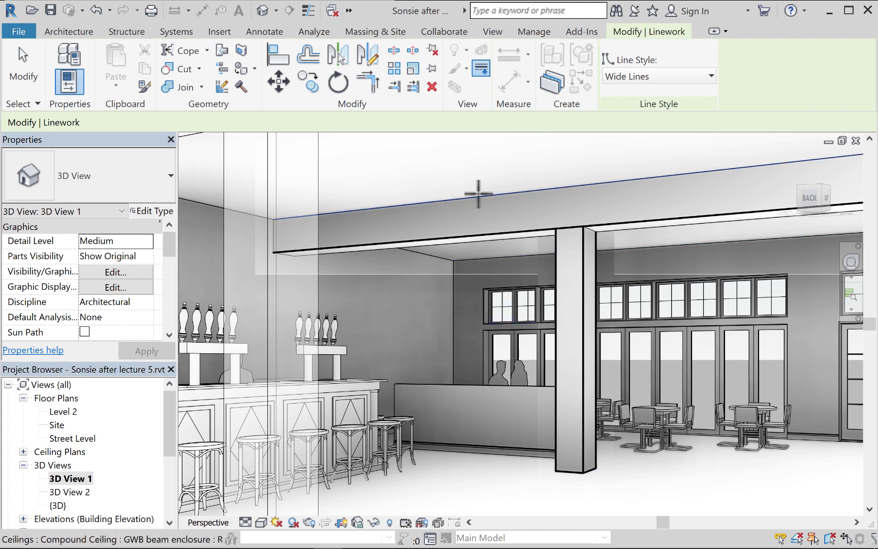
click(221, 210)
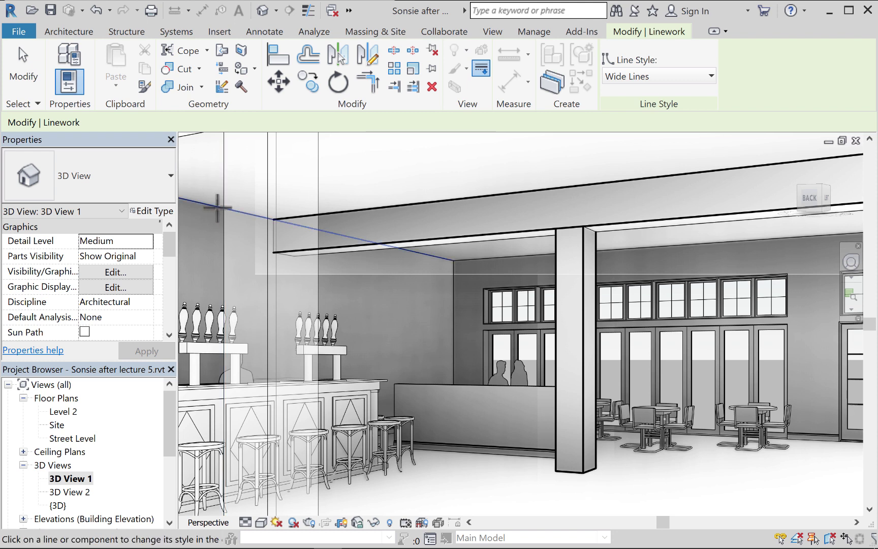
click(278, 261)
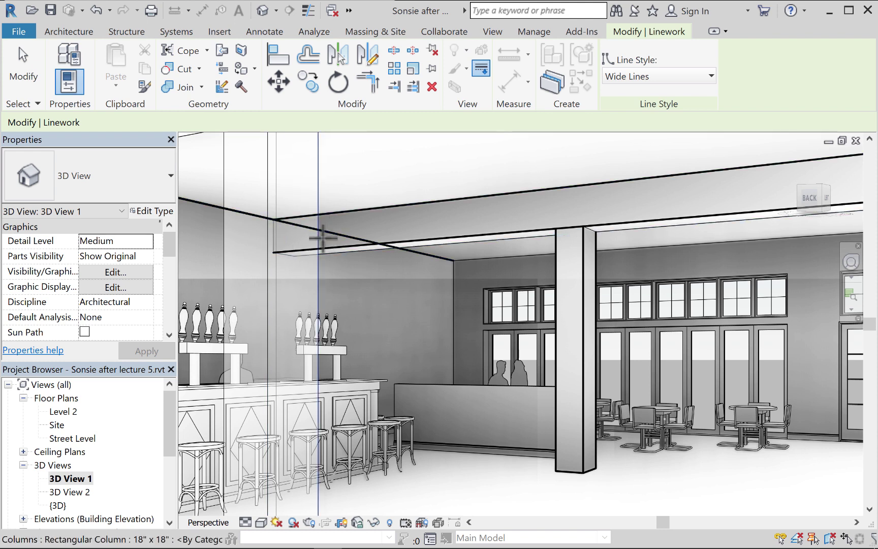
click(345, 252)
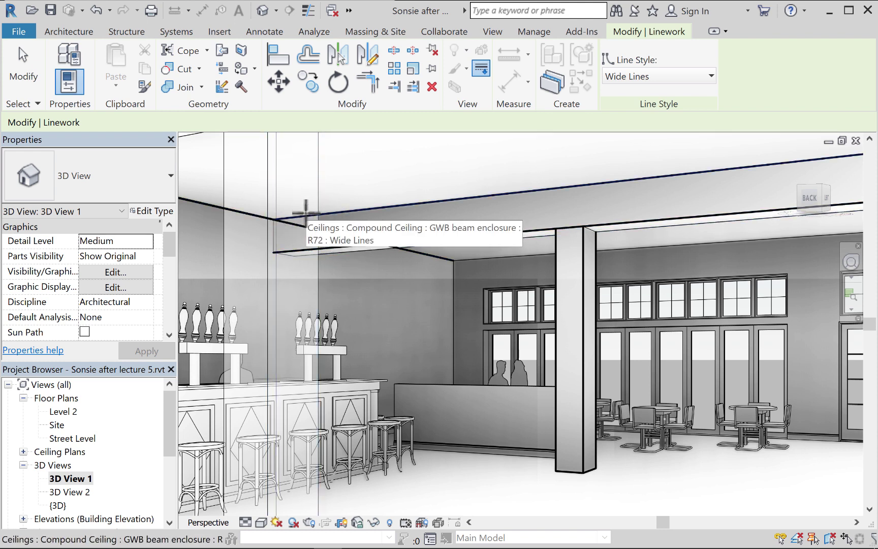
click(305, 212)
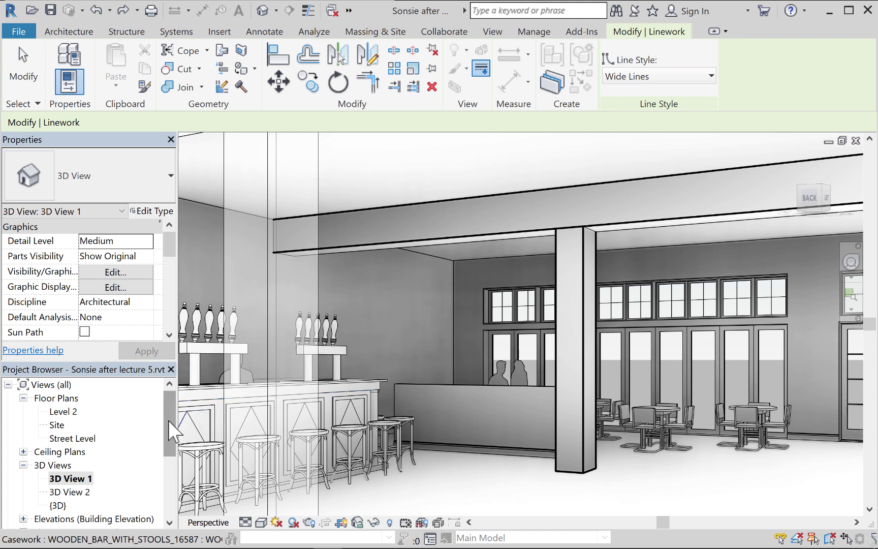
Step: Delete sheet A2 - Unnamed from the Project Browser, leaving A1 - Existing Conditions
drag(168, 421, 192, 483)
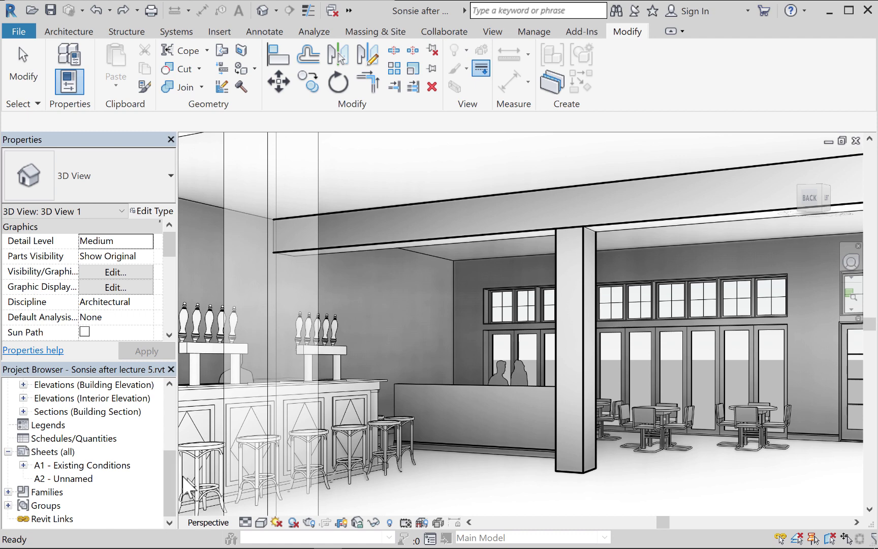
click(68, 478)
right_click(68, 479)
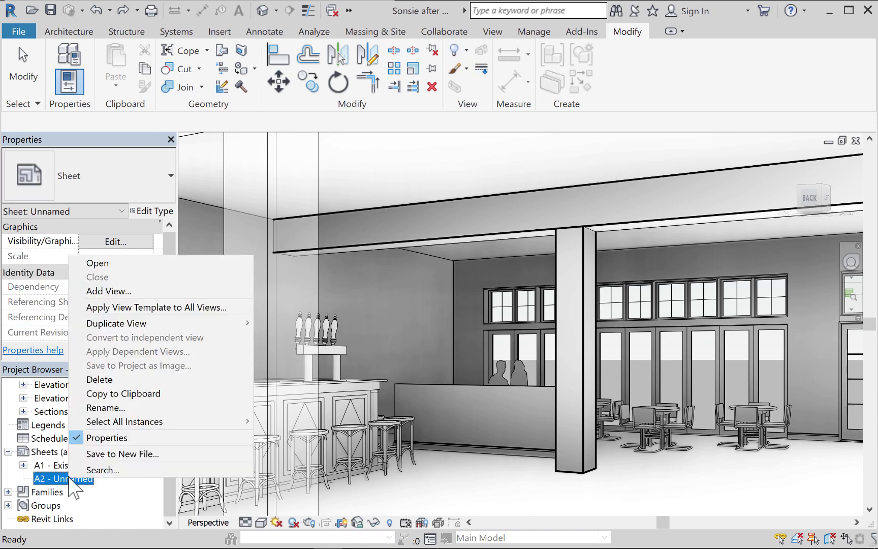
click(88, 379)
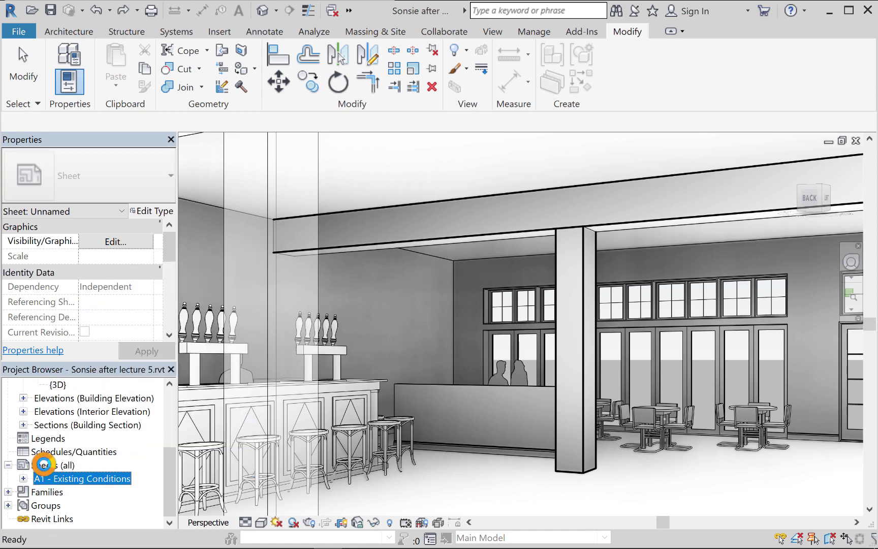
click(43, 464)
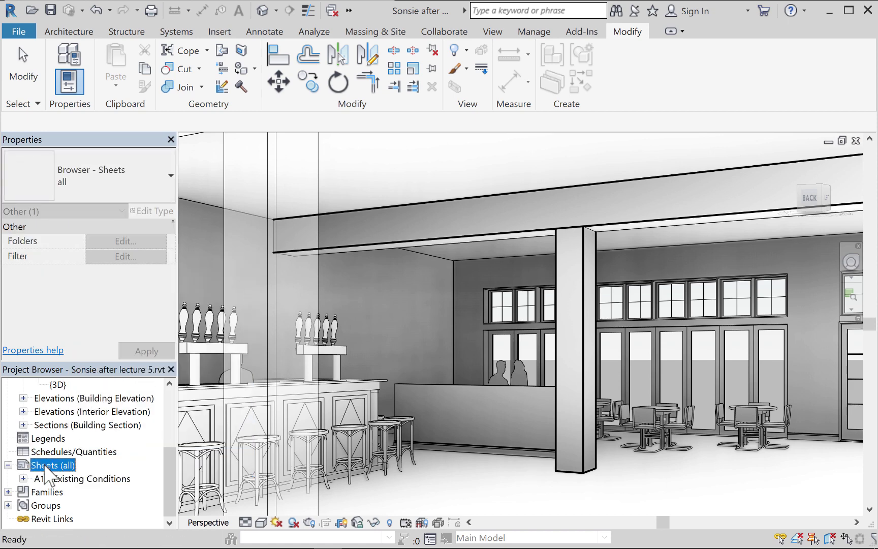
Step: Add new sheet A3 - Unnamed using the default Brody titleblock
right_click(49, 472)
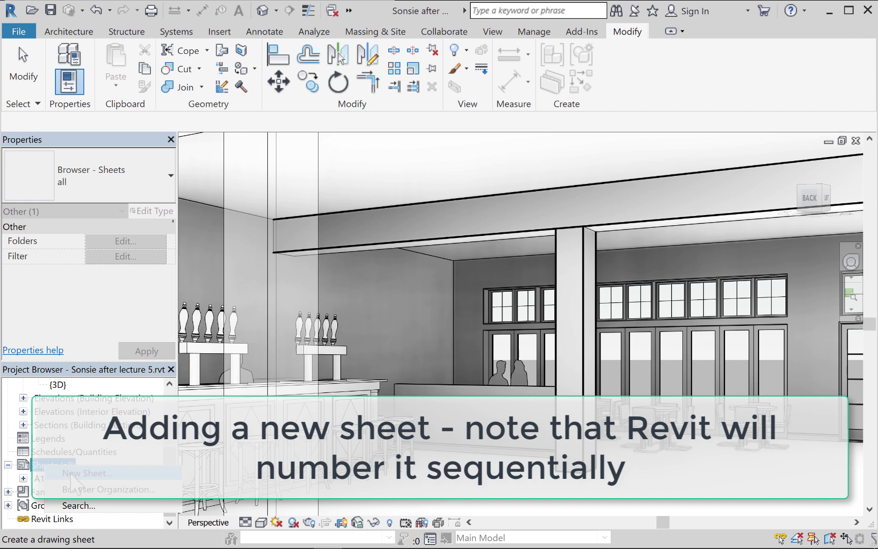
click(71, 473)
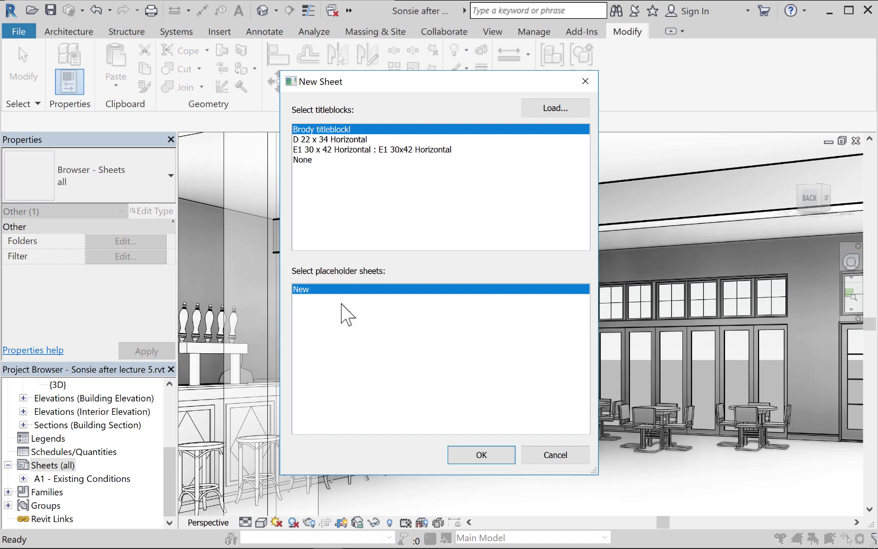
click(482, 454)
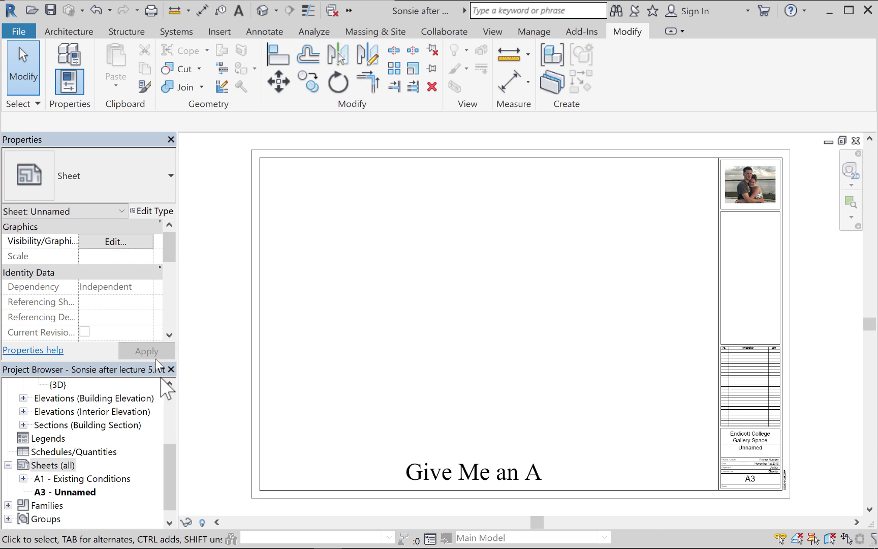
Step: Place 3D View 1 as a viewport near the top of sheet A3
drag(165, 461, 163, 432)
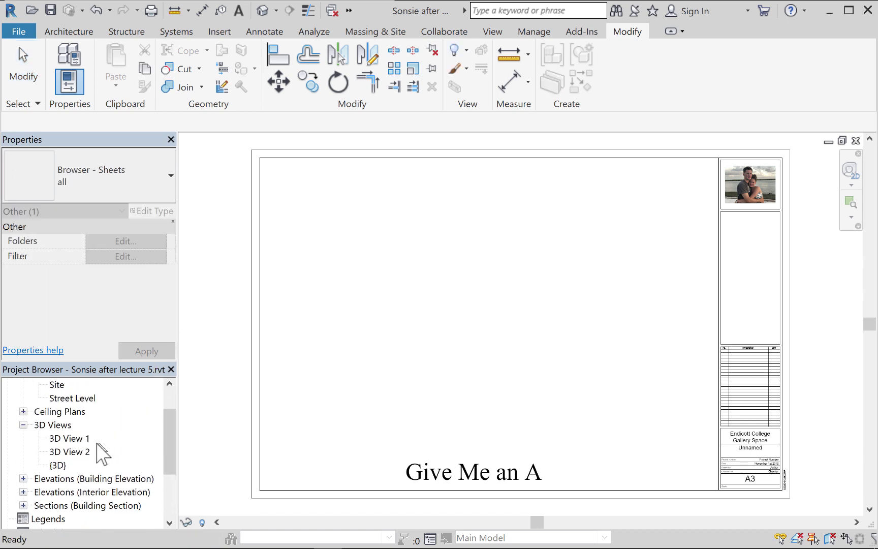
click(71, 438)
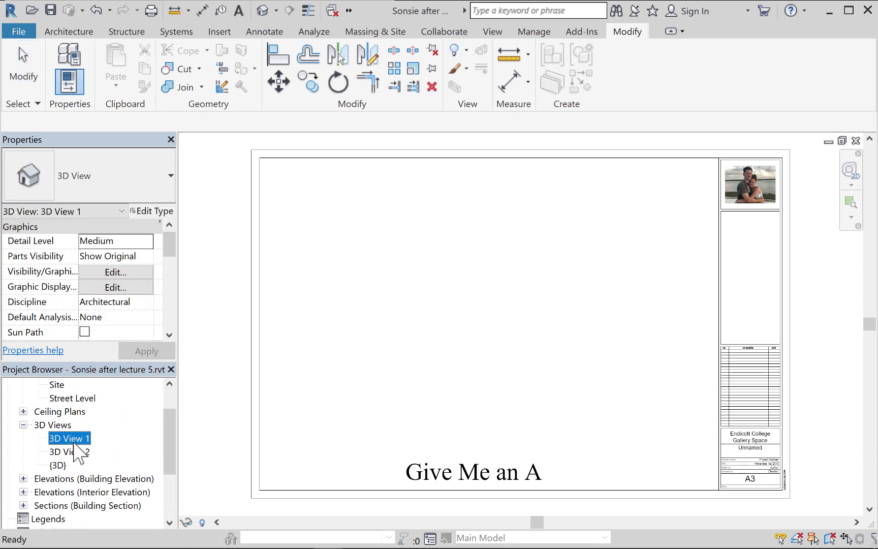
drag(68, 444, 435, 304)
drag(514, 244, 499, 251)
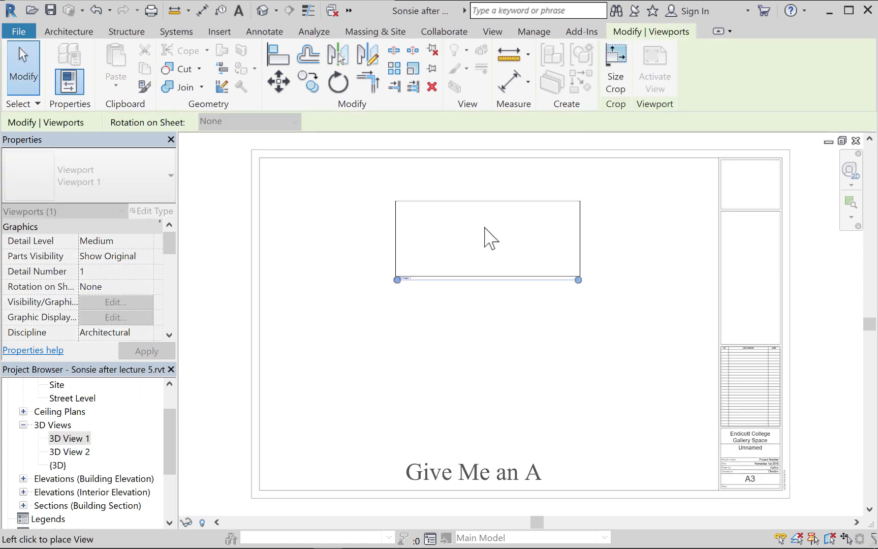
click(489, 239)
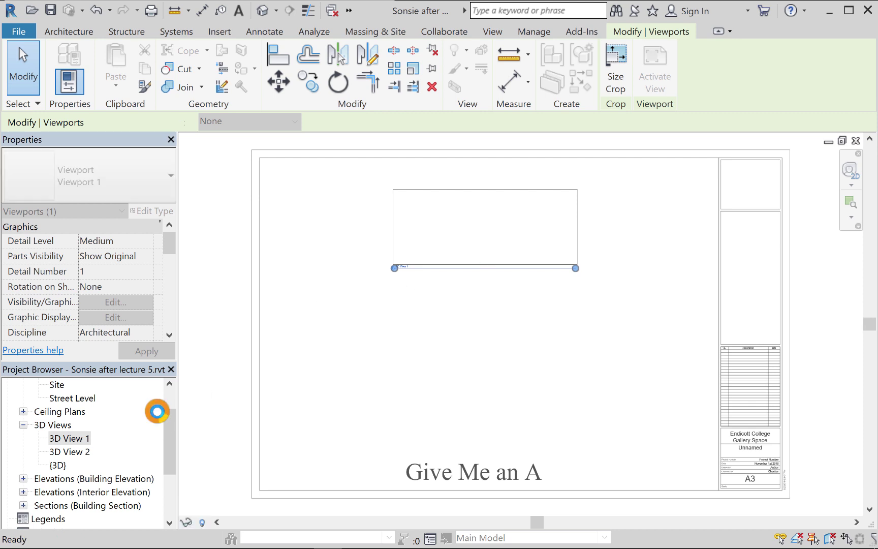
Step: Place 3D View 2 as a viewport below 3D View 1, then select the top viewport
click(68, 452)
drag(66, 452, 347, 407)
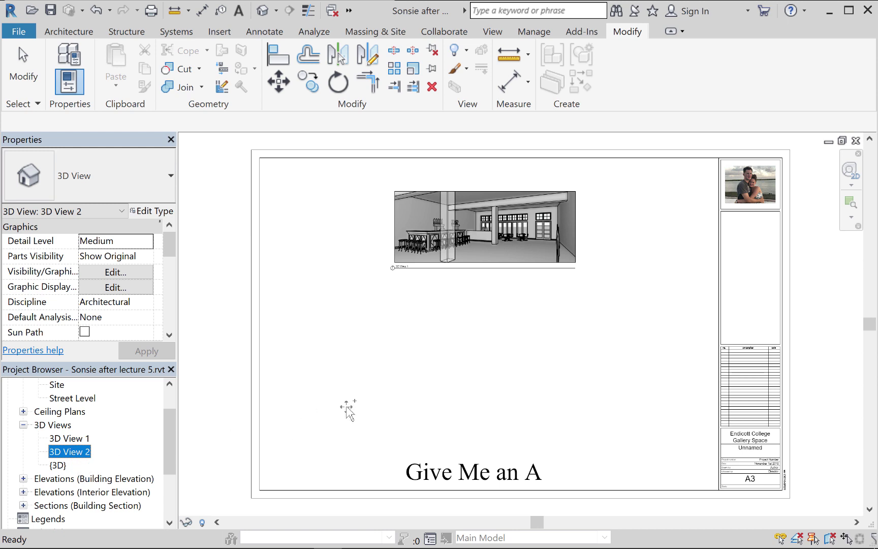
drag(479, 372, 475, 368)
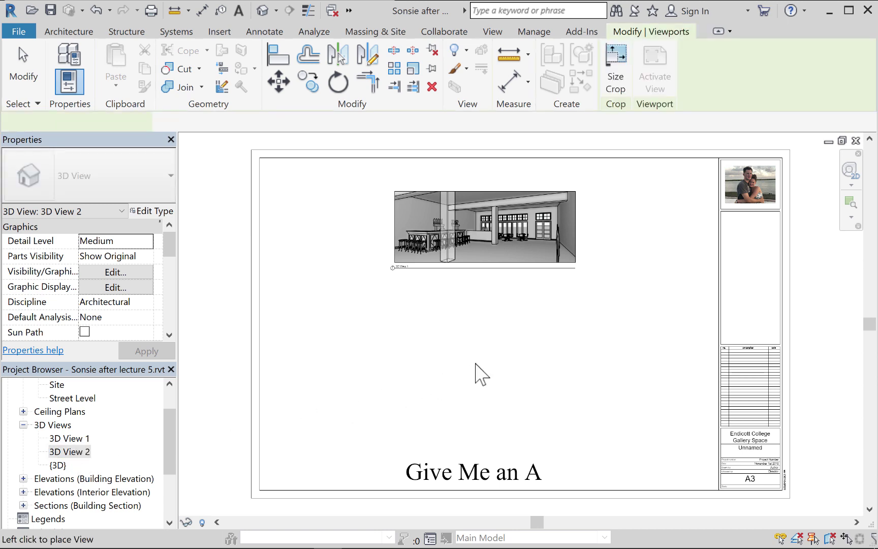
click(480, 374)
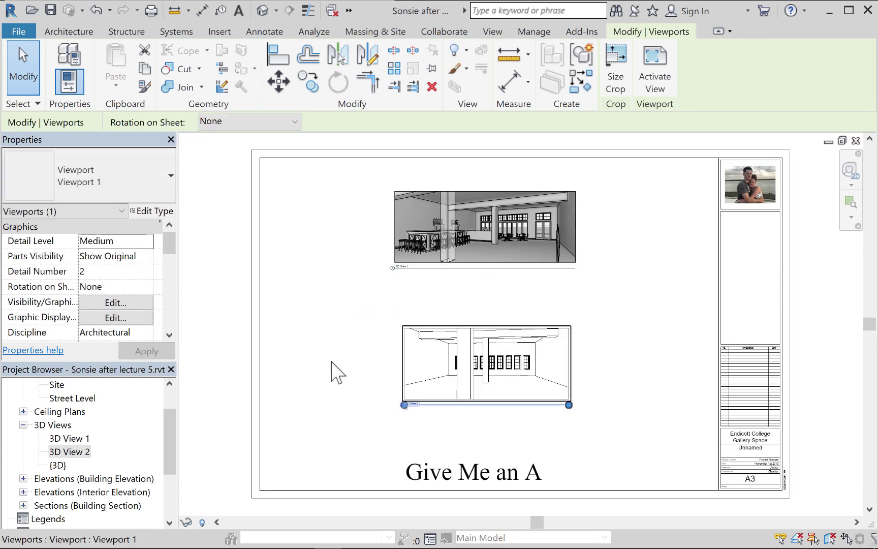
click(457, 237)
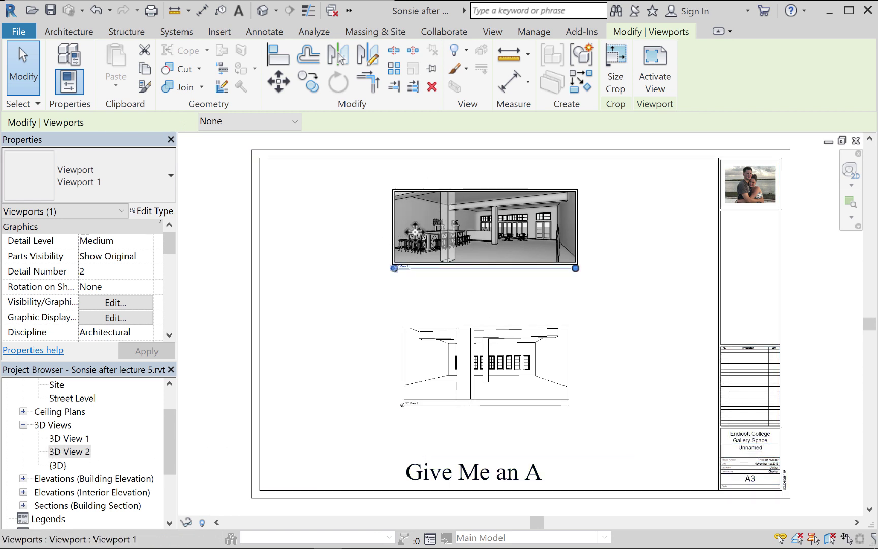
Step: Open 3D View 1, zoom out, and select its perspective crop region border
double_click(61, 438)
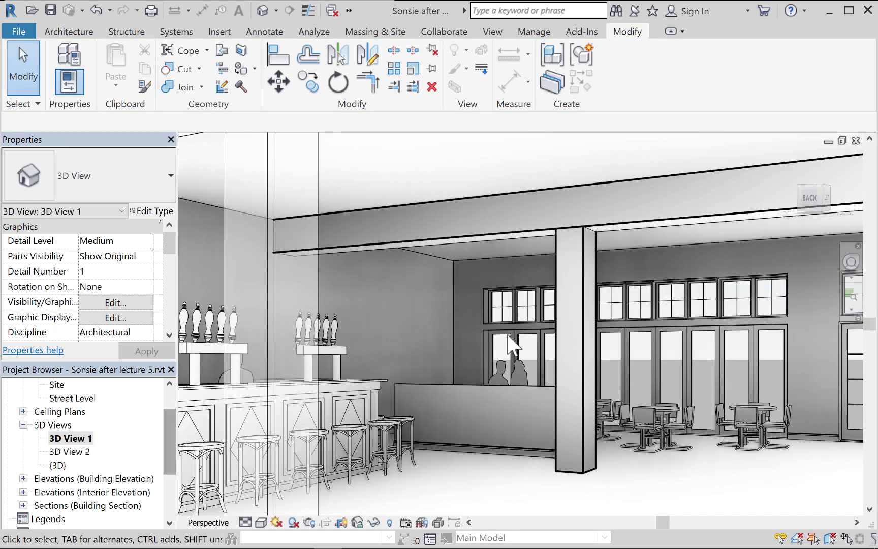
scroll(449, 345, down, 2)
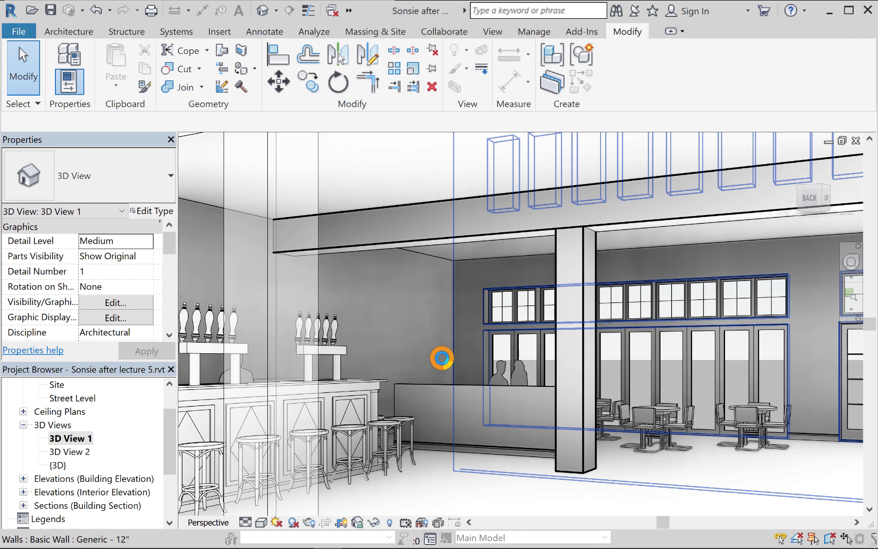
scroll(441, 333, down, 2)
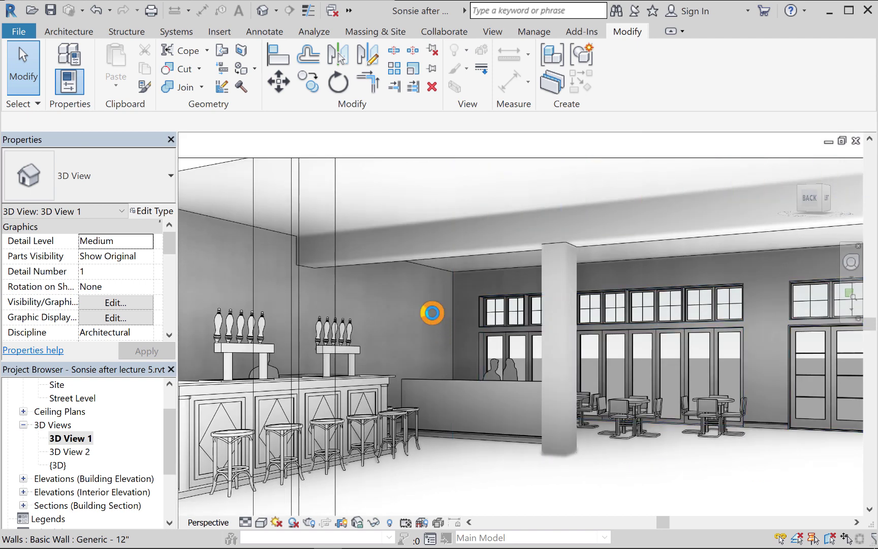
scroll(432, 229, down, 2)
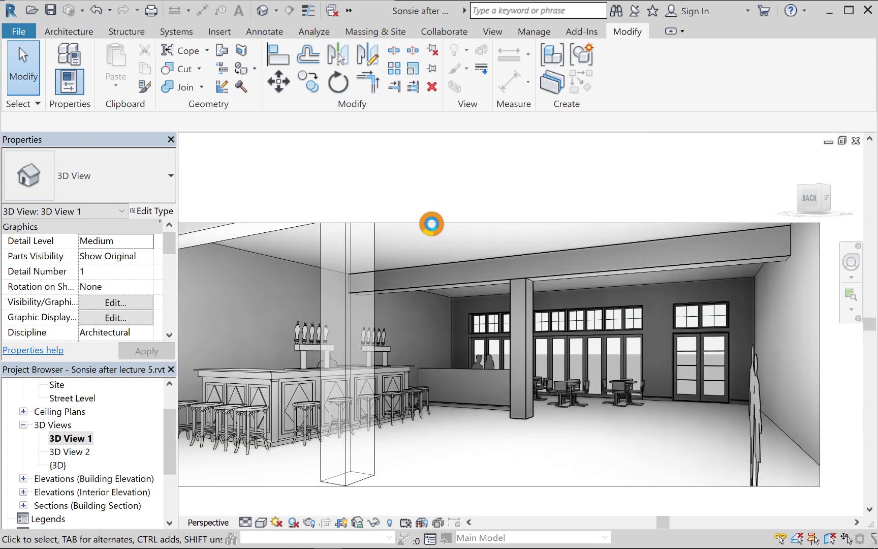
scroll(432, 259, down, 2)
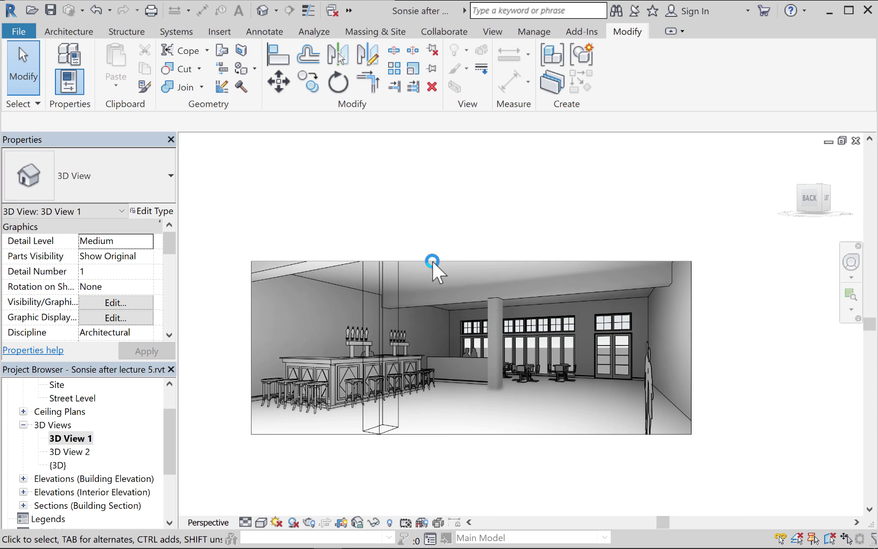
click(432, 261)
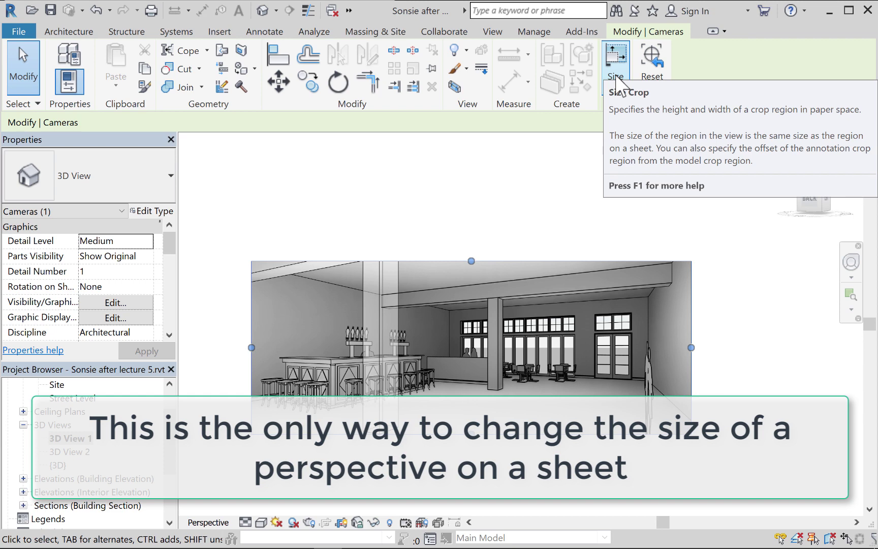
Step: Use Size Crop with locked proportions to set the crop width to 24 inches
click(616, 77)
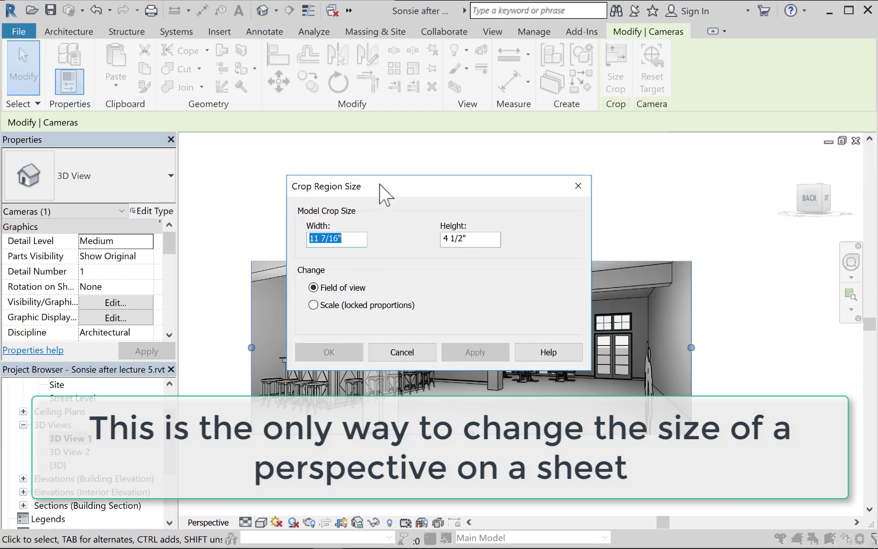
drag(382, 192, 313, 134)
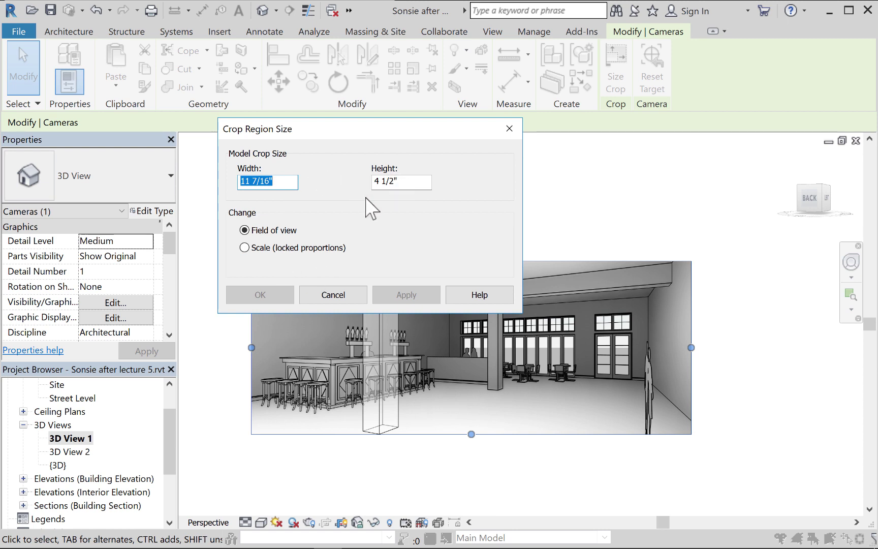
click(244, 248)
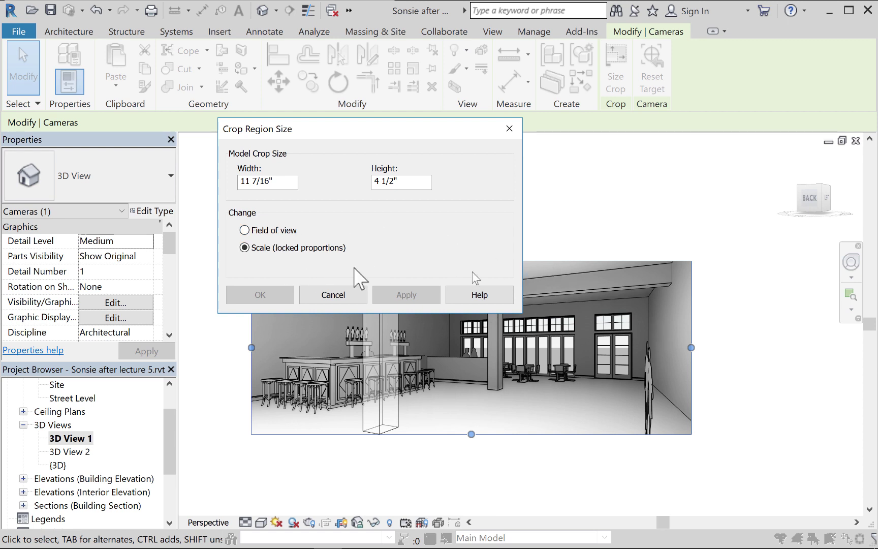
click(270, 182)
drag(276, 181, 234, 183)
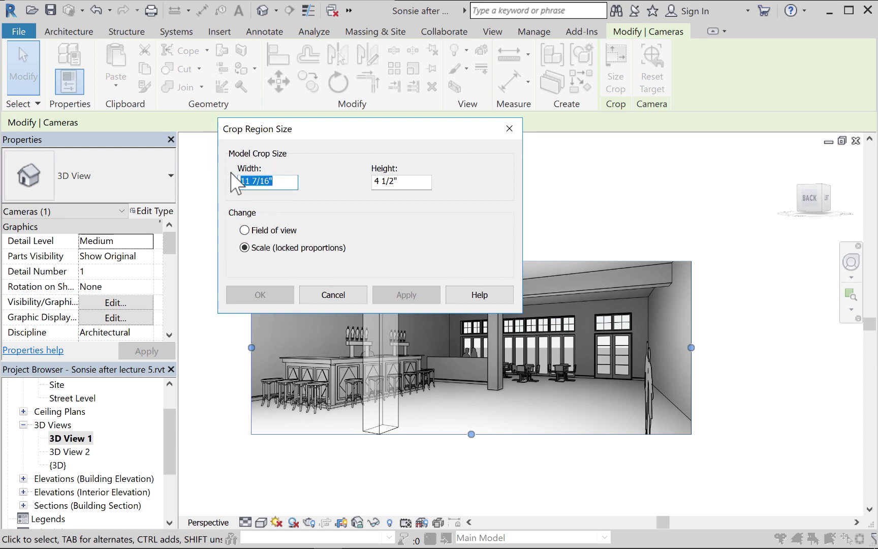
text(24)
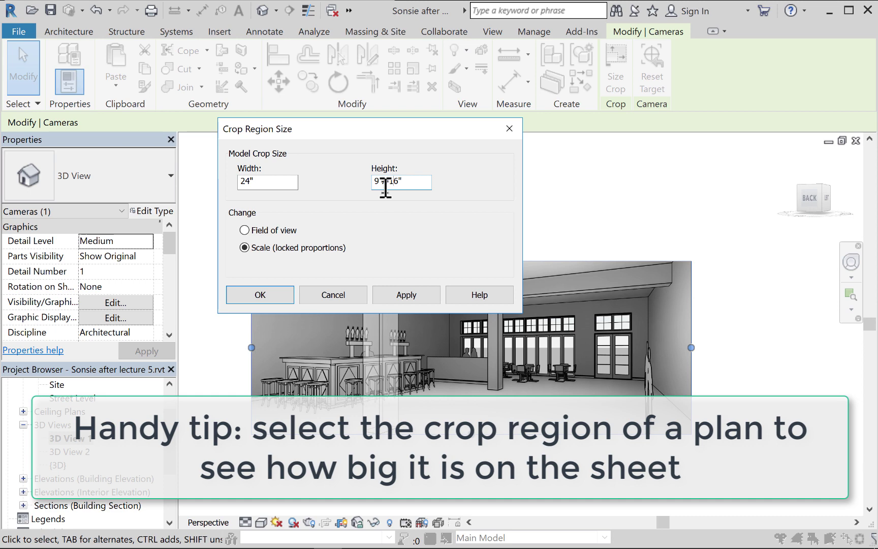
click(406, 296)
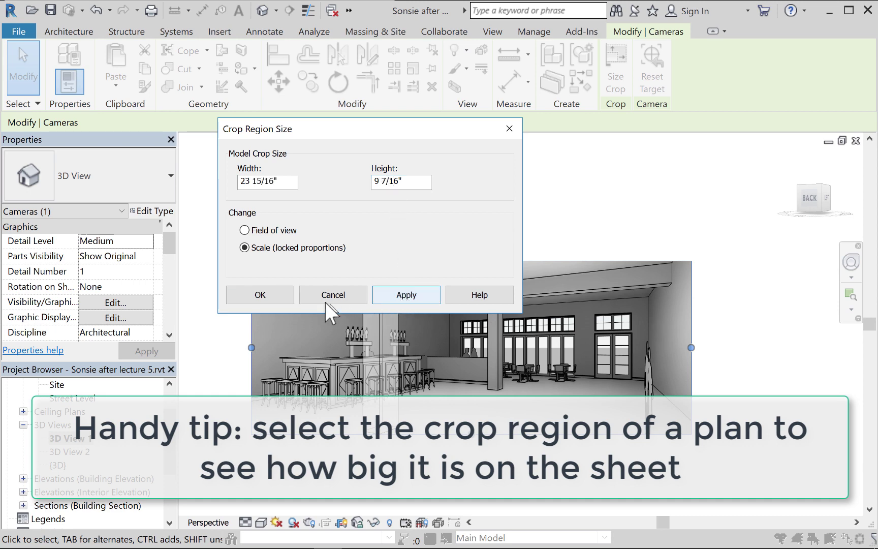
click(250, 297)
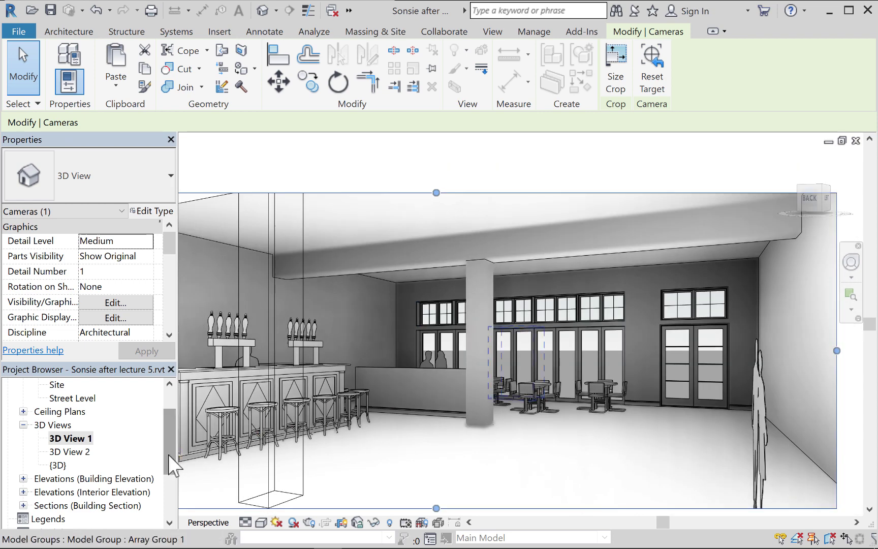
Step: Deselect the camera and open sheet A3 - Unnamed
click(173, 476)
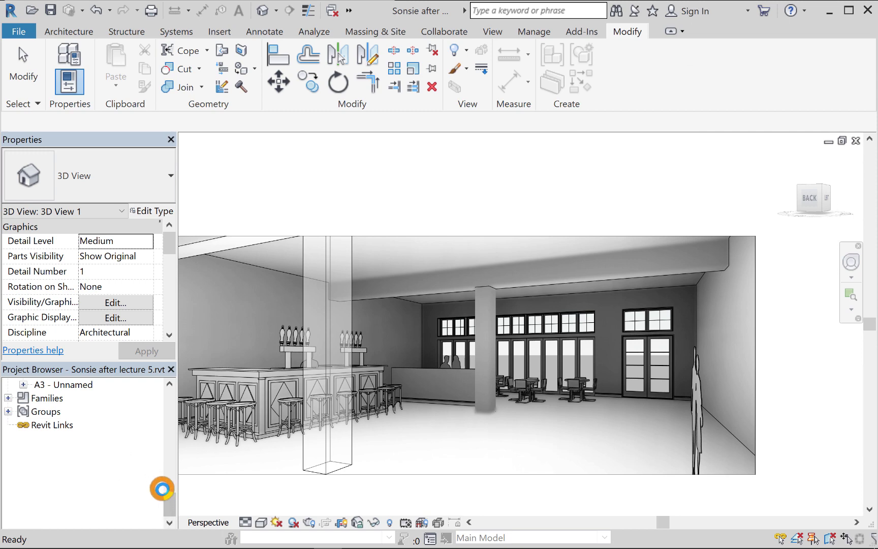
click(164, 482)
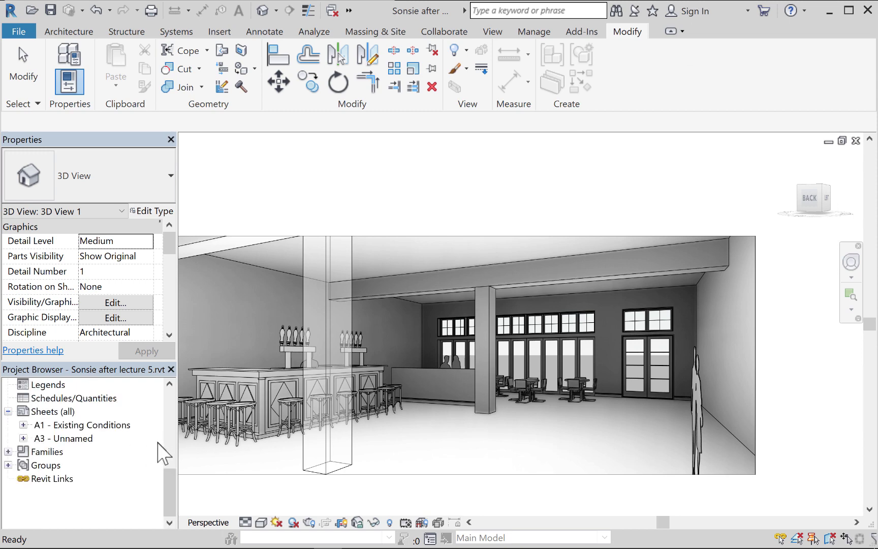
double_click(68, 437)
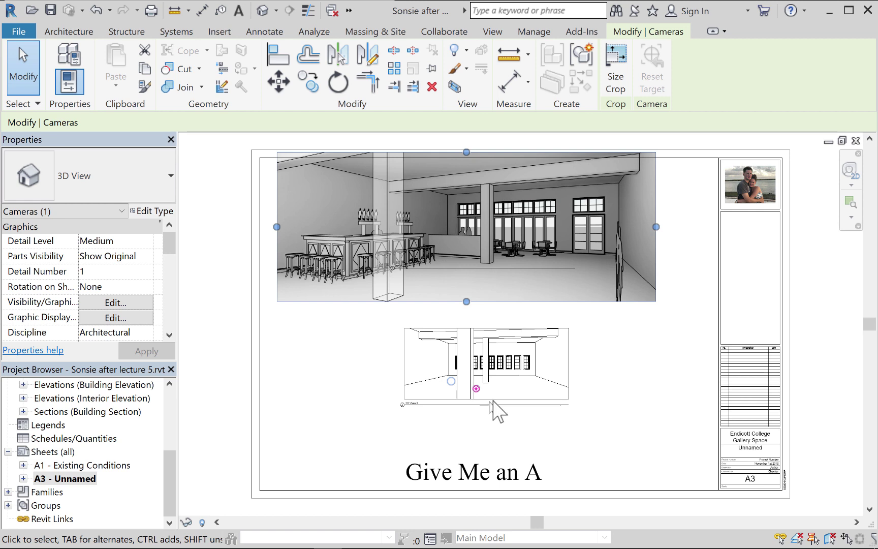
Step: Move the enlarged 3D View 1 viewport to the top of the sheet, above 3D View 2
click(453, 196)
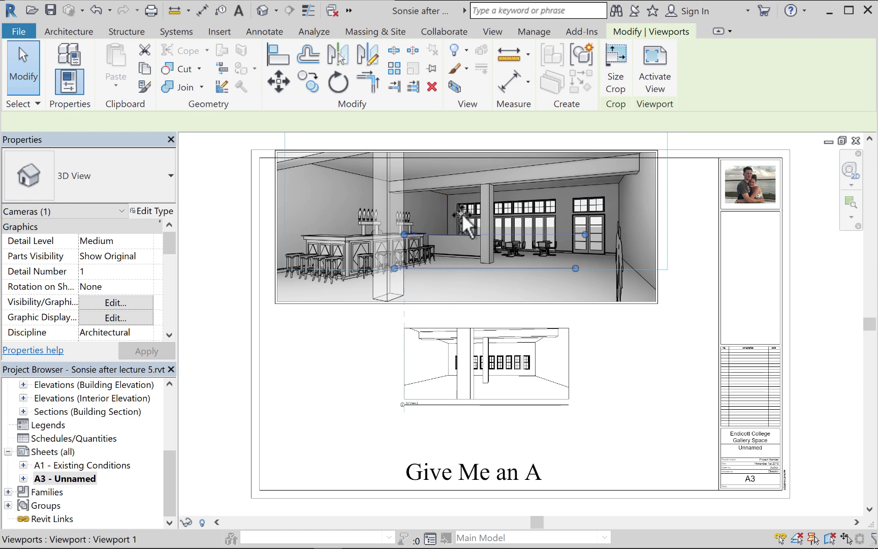
drag(461, 214, 464, 258)
click(378, 378)
scroll(670, 450, up, 2)
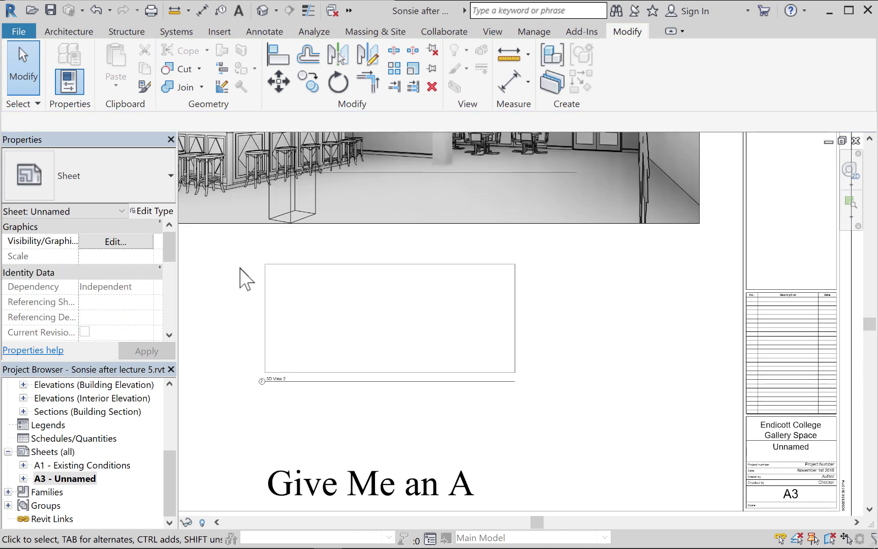
click(297, 267)
scroll(325, 282, down, 1)
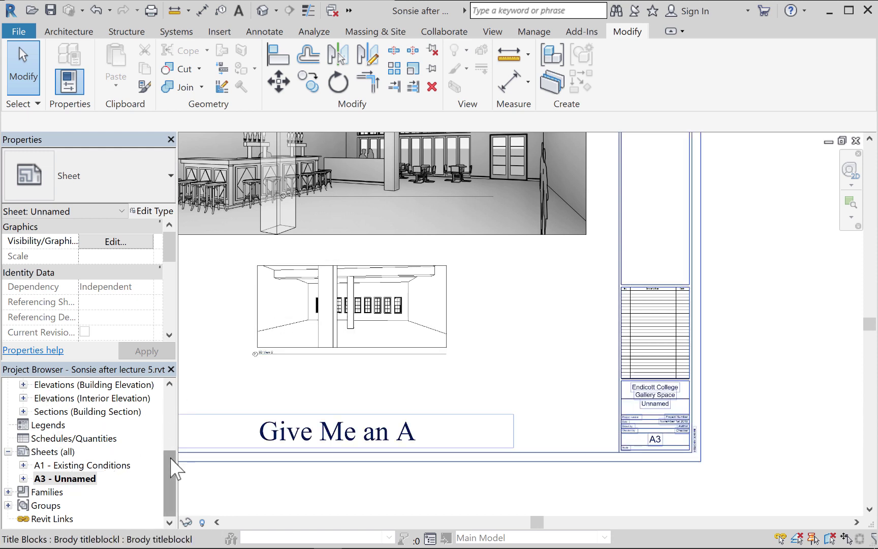
Step: Open 3D View 2 and orbit its perspective camera slightly around the room
drag(169, 457, 164, 432)
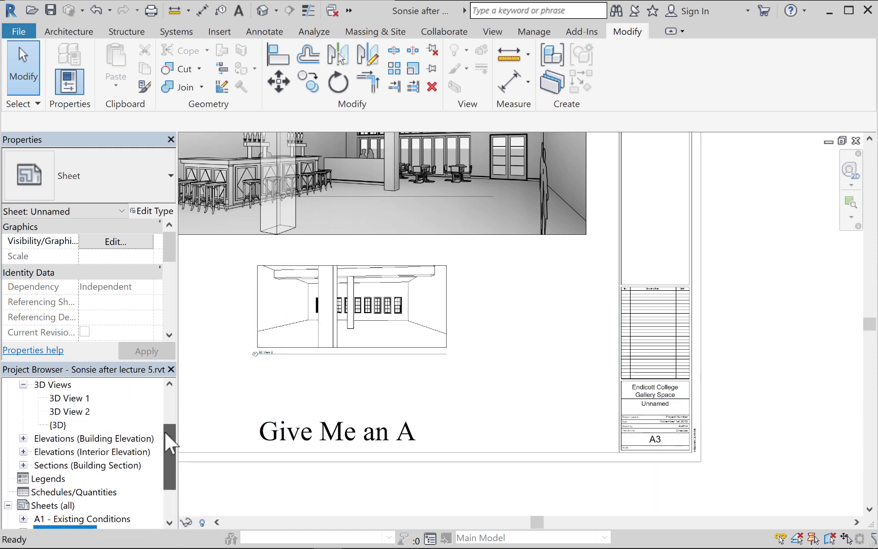
double_click(73, 409)
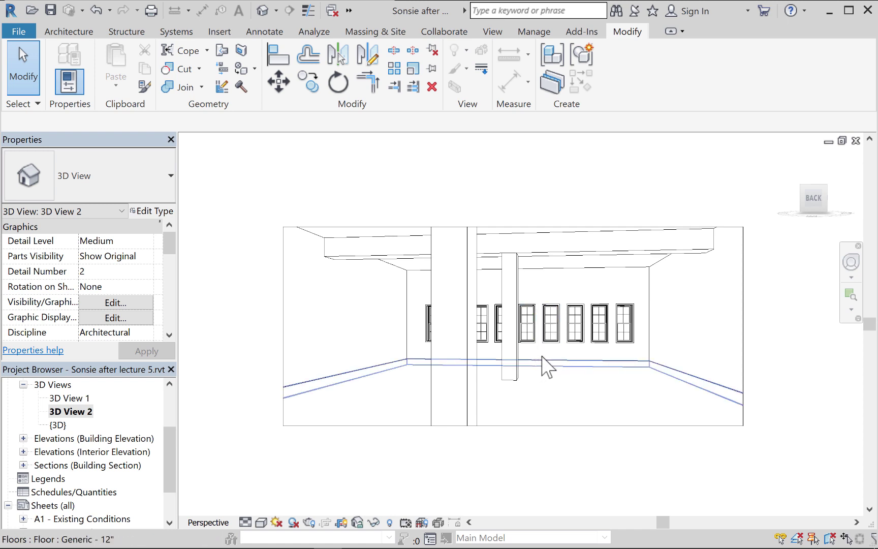
shift+middle_drag(543, 352, 526, 350)
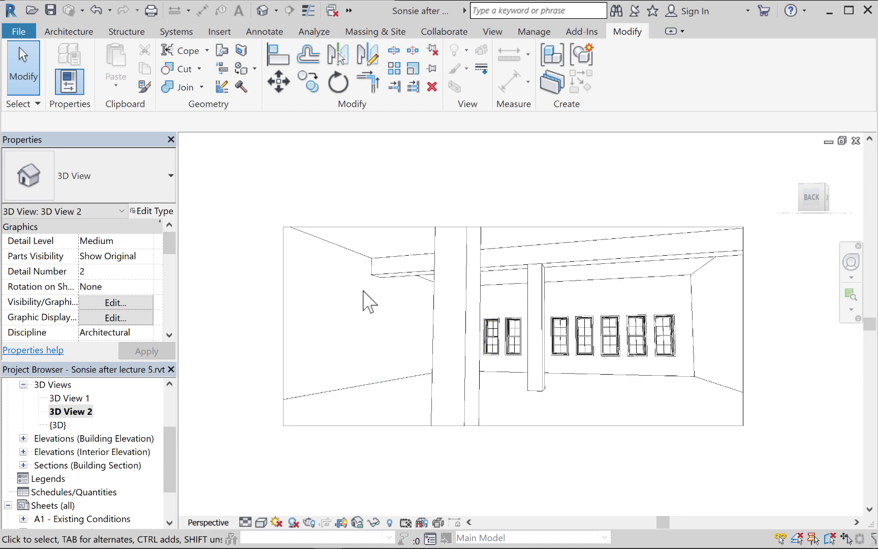
Step: Pan and orbit 3D View 2 with the Navigation Wheel, then rewind to the straight-on window view
click(850, 262)
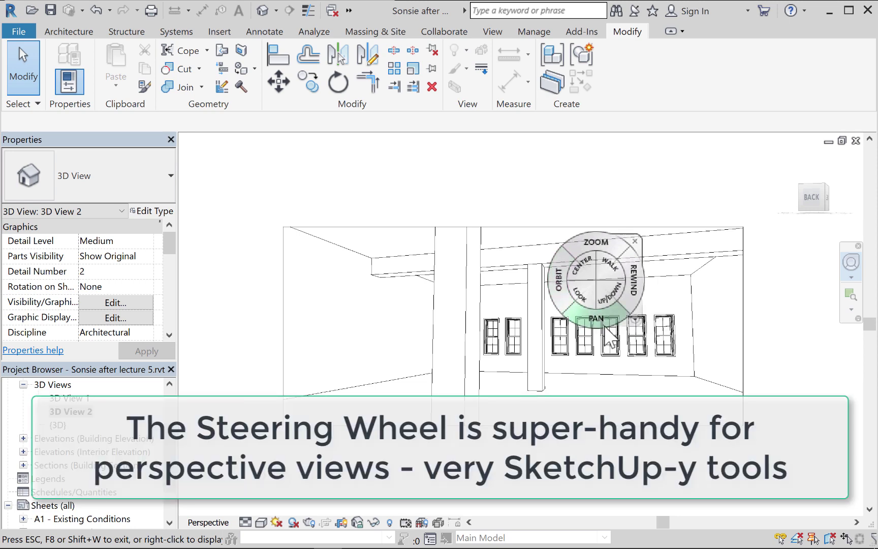
drag(604, 324, 596, 290)
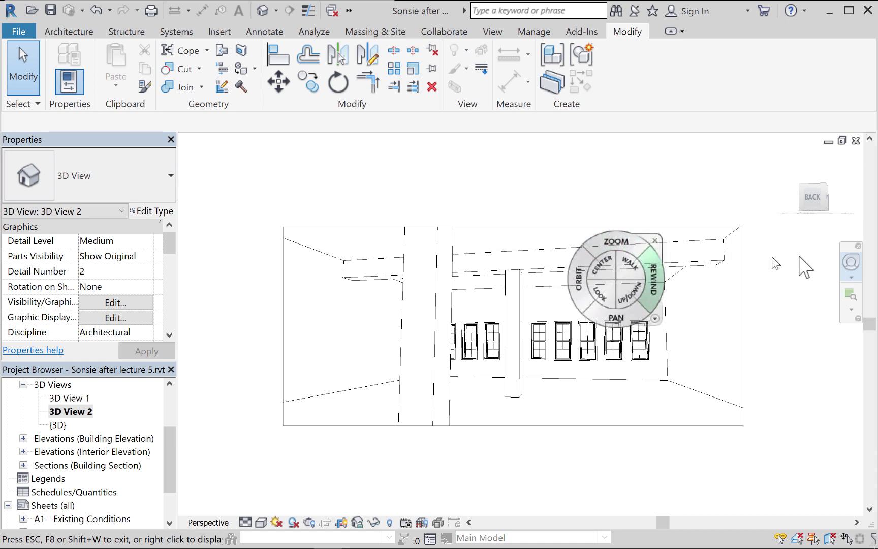
click(853, 264)
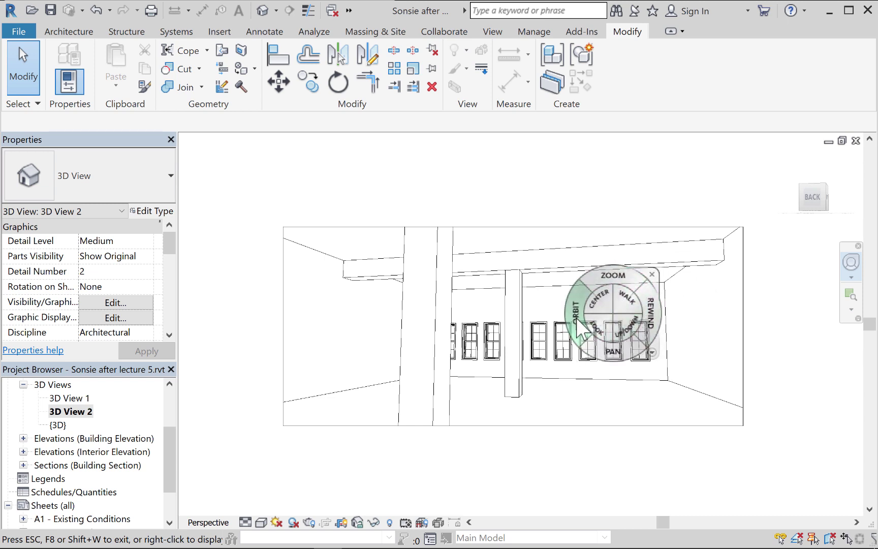
drag(577, 319, 568, 318)
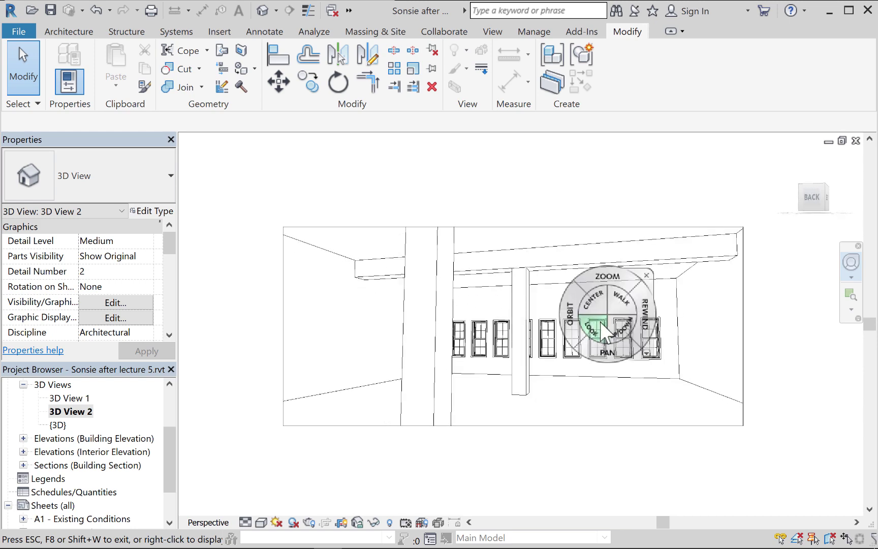
click(645, 312)
drag(646, 314, 205, 309)
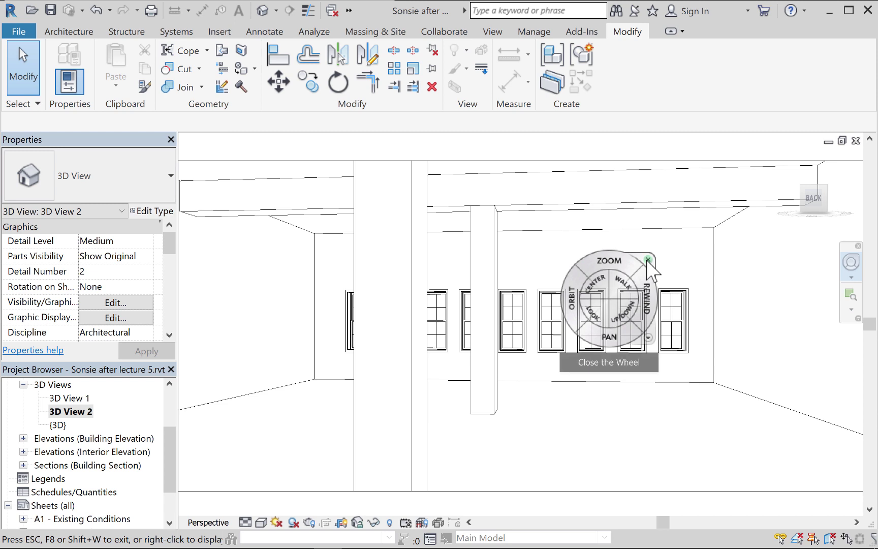
click(648, 260)
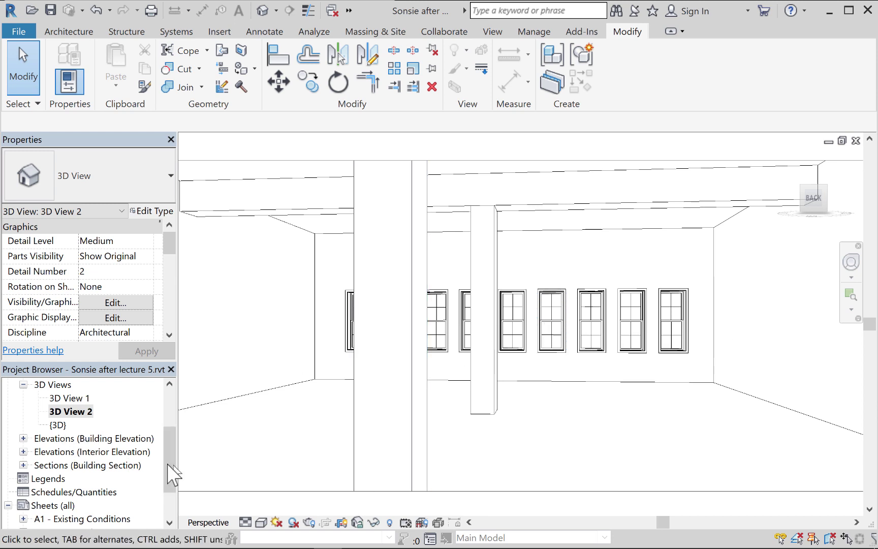
Step: Reopen sheet A3 - Unnamed from the Project Browser
drag(168, 464, 163, 476)
double_click(61, 505)
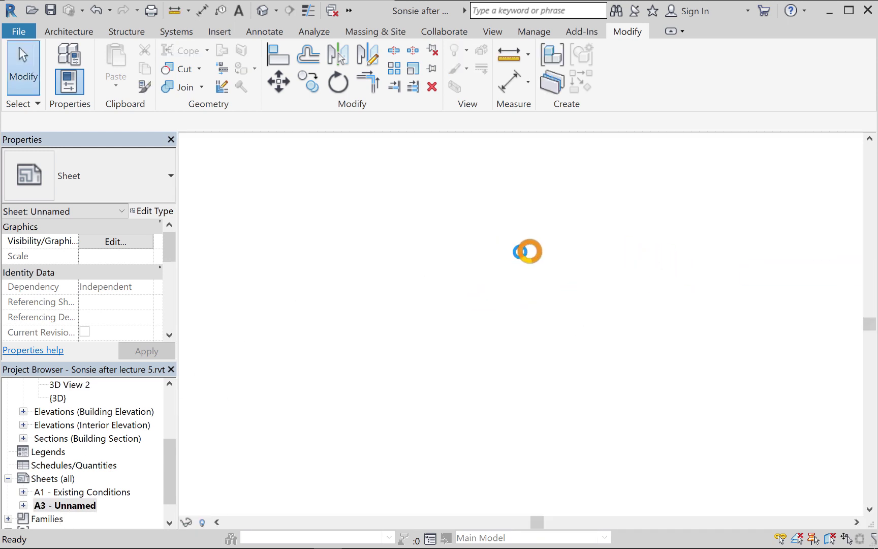
middle_drag(518, 310, 613, 368)
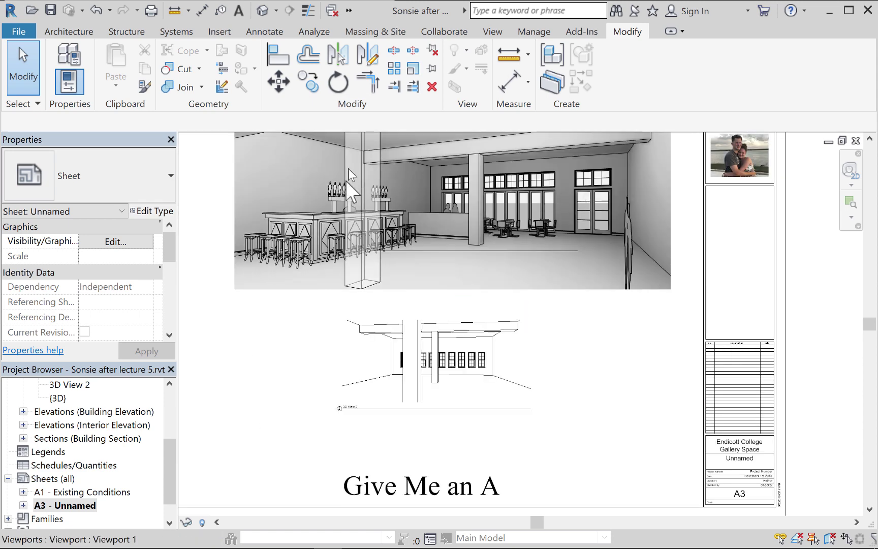
Step: Select the top 3D View 1 viewport and zoom out to review it above 3D View 2
click(388, 242)
click(487, 246)
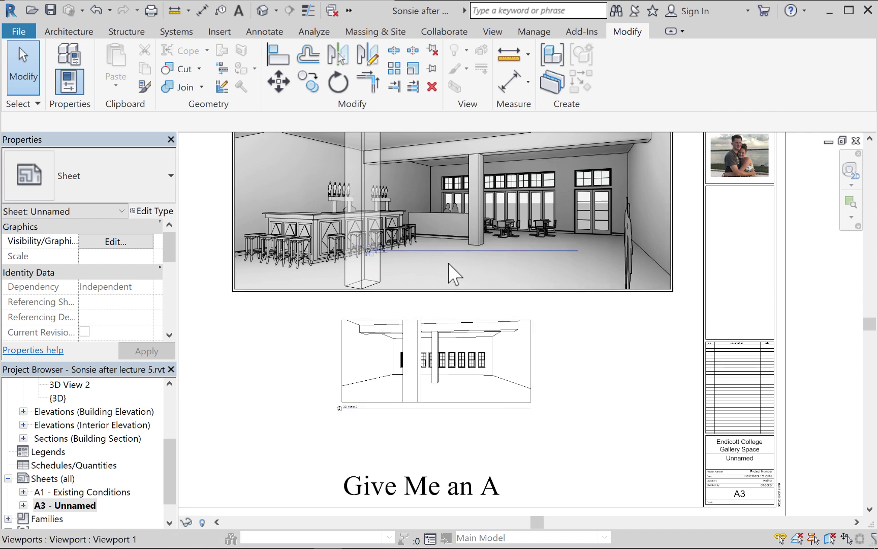
middle_drag(565, 364, 618, 399)
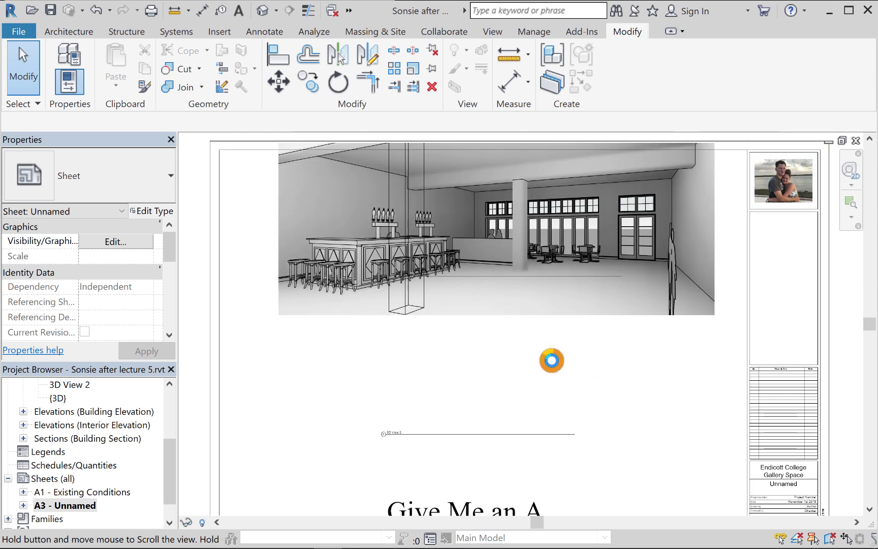
middle_drag(552, 356, 562, 371)
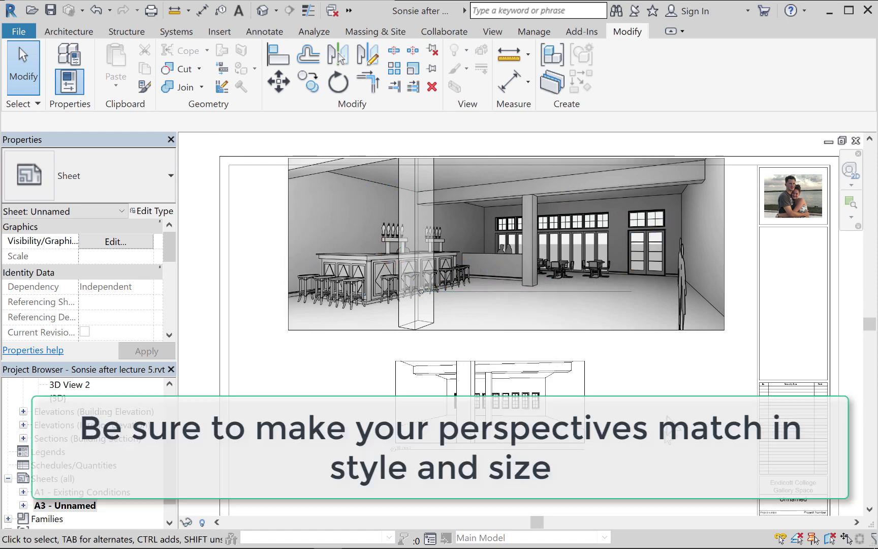
scroll(614, 389, down, 2)
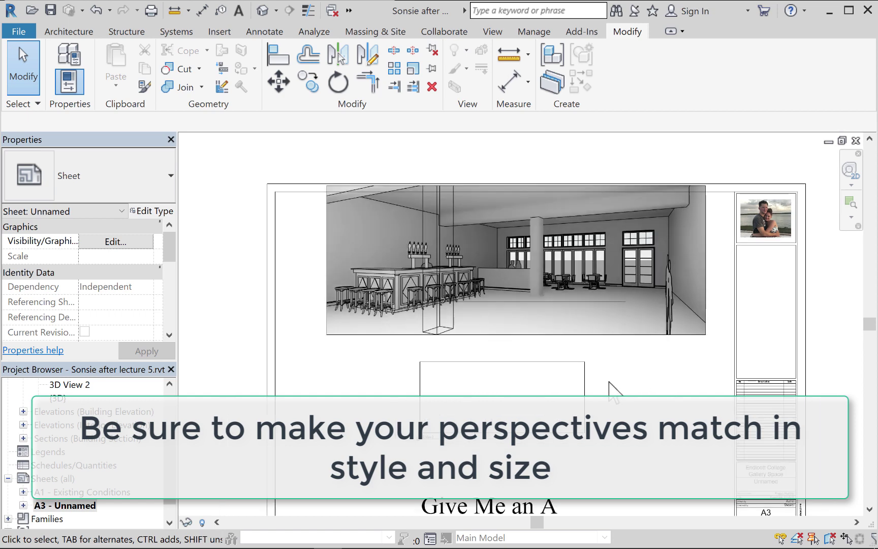